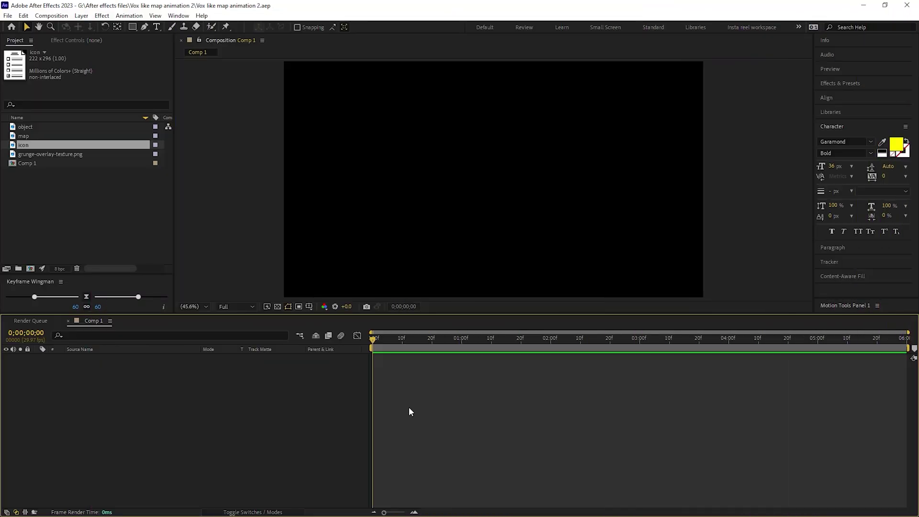
- Preview the object, map, icon and grunge-overlay-texture.png assets in the project
left_click(77, 246)
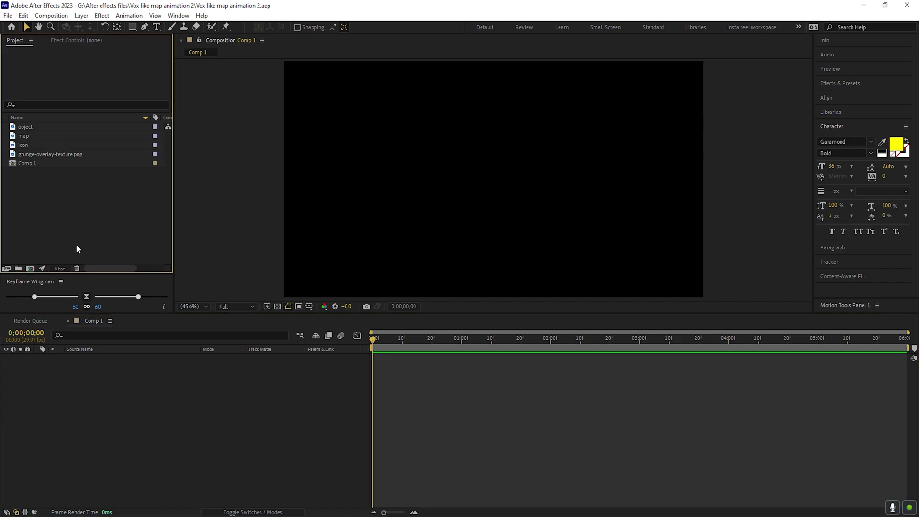
left_click(31, 127)
left_click(25, 136)
left_click(27, 145)
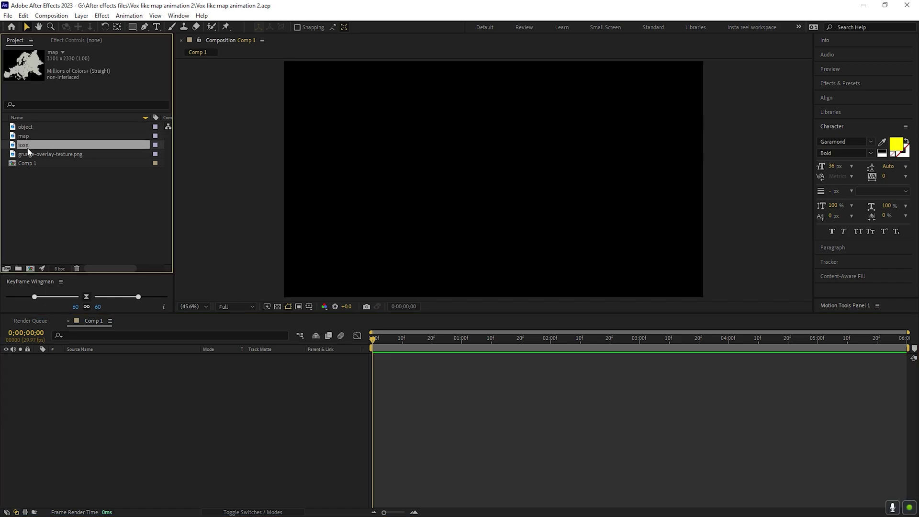
left_click(53, 154)
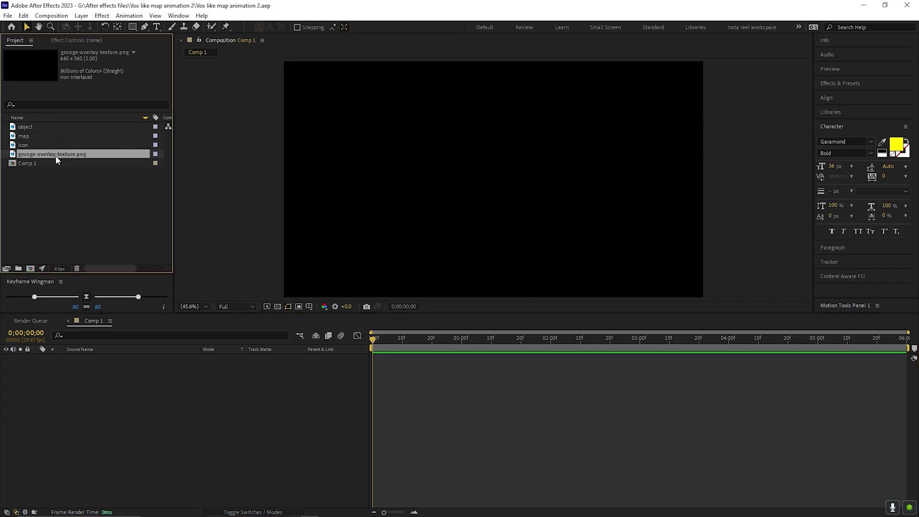
left_click(40, 200)
- Add the map to Comp 1 and move it so that France and western Europe fall inside the frame
left_click_drag(27, 138, 107, 387)
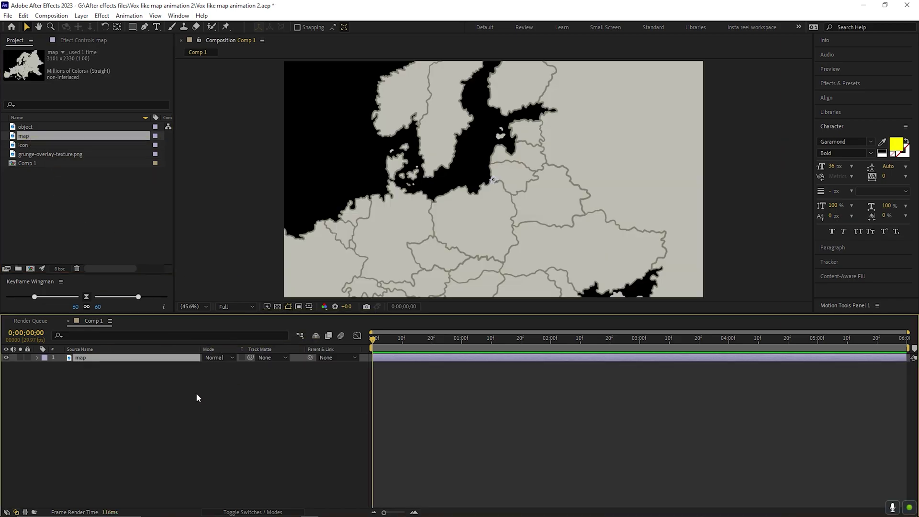
scroll(441, 220, "down", 2)
left_click_drag(474, 223, 569, 188)
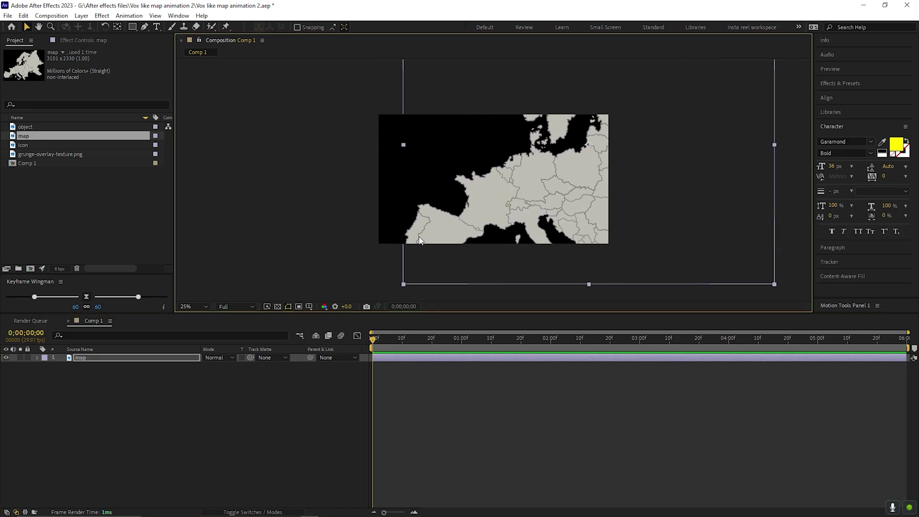
- Move the map's anchor point onto France and reveal the layer's Scale property
left_click(120, 28)
left_click_drag(590, 146, 489, 198)
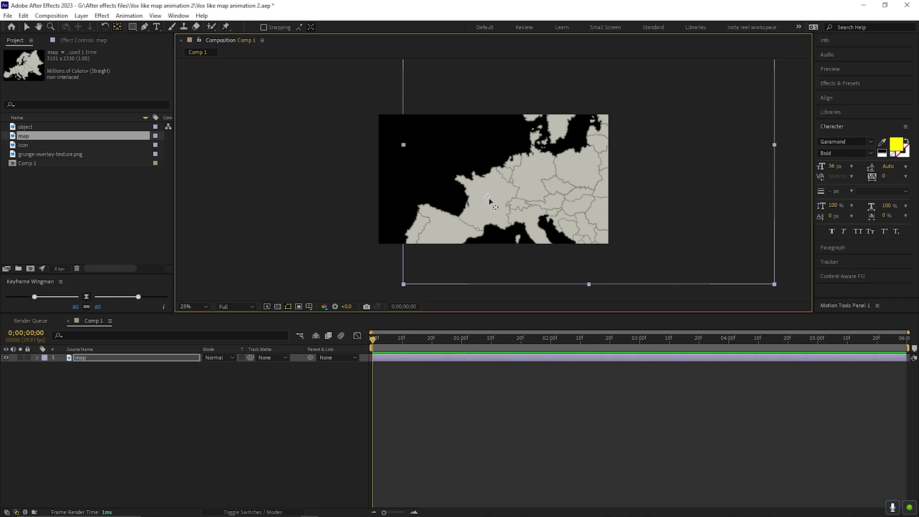
left_click(176, 406)
left_click(122, 358)
key("s")
left_click_drag(242, 366, 260, 375)
key("ctrl+z")
left_click(246, 395)
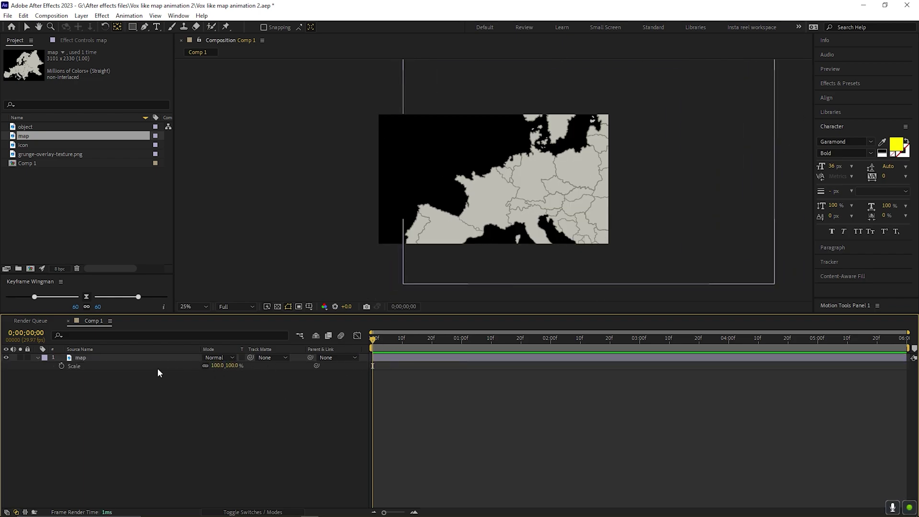
left_click(551, 340)
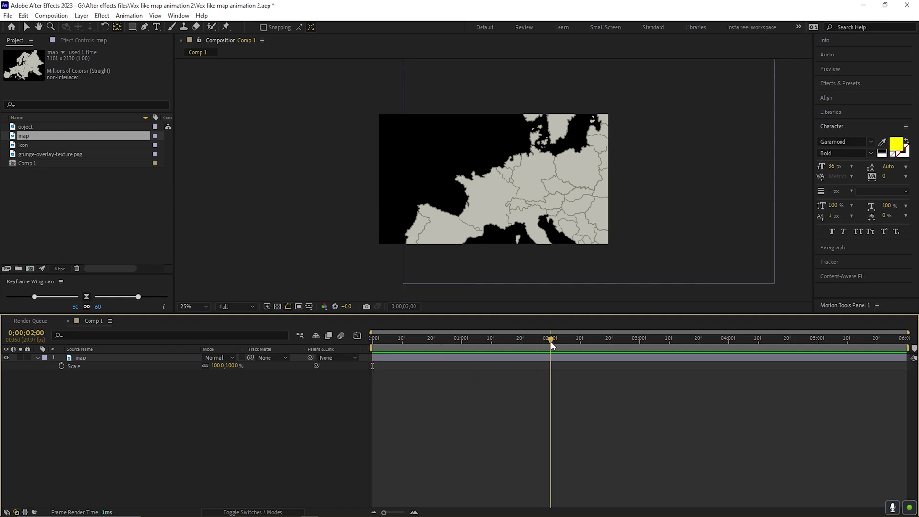
key("Home")
- Reposition the map slightly right and up in the composition with the Selection tool
left_click(531, 222)
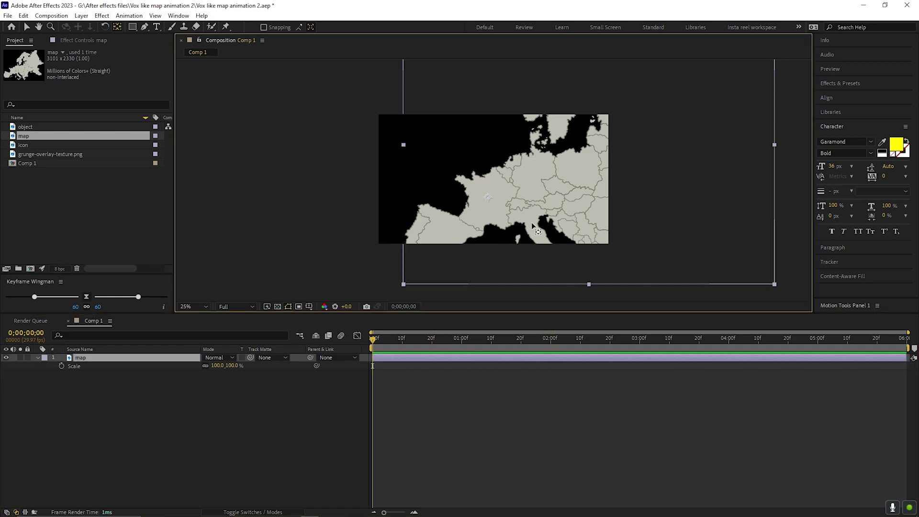
key("v")
left_click_drag(534, 234, 524, 206)
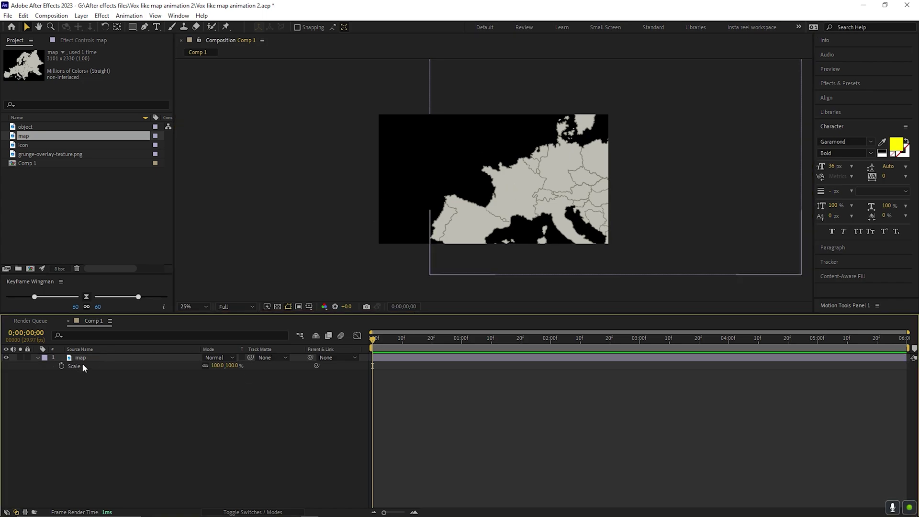
- Keyframe the map's scale from 100% at 0 seconds to about 125% at 2 seconds, and shift the map slightly right
left_click(61, 366)
left_click_drag(481, 345, 551, 349)
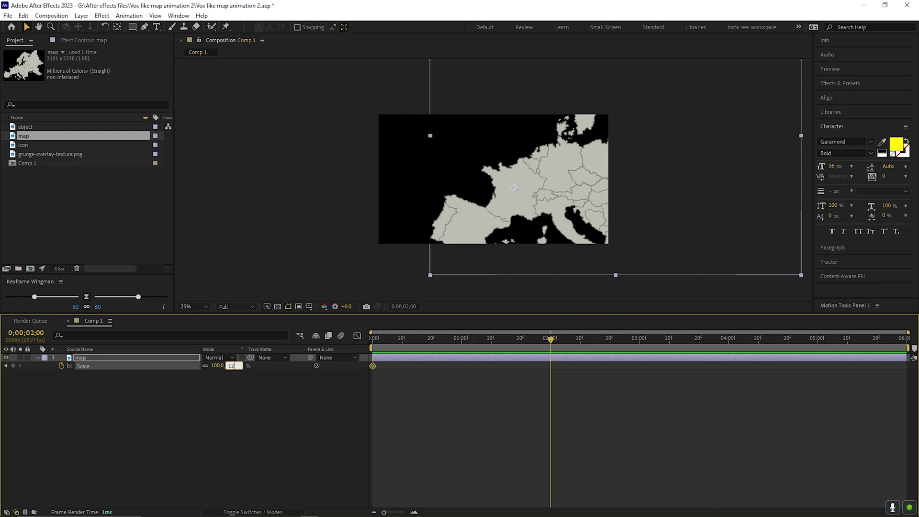
key("Return")
left_click_drag(551, 338, 342, 357)
left_click_drag(553, 204, 575, 203)
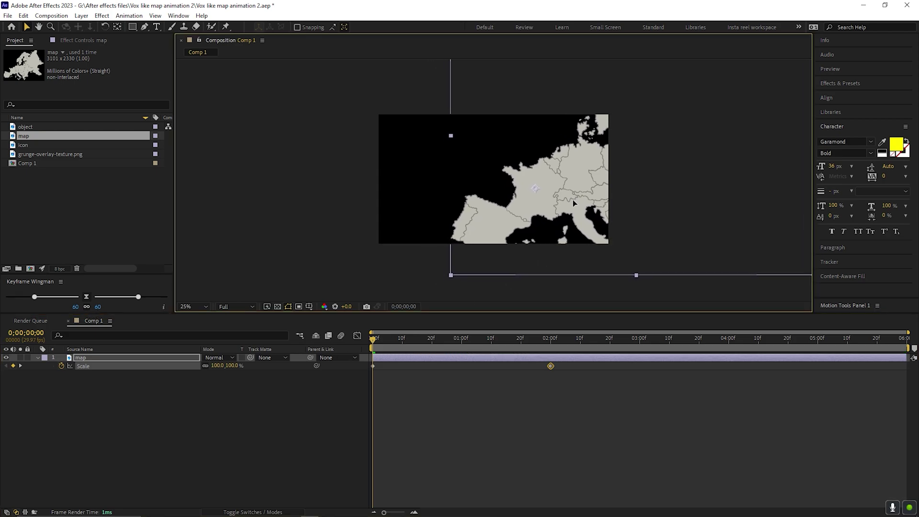
- Easy-ease both map scale keyframes and reshape the speed curve for a fast start and long slowdown, previewing the zoom
key("space")
left_click_drag(573, 365, 352, 384)
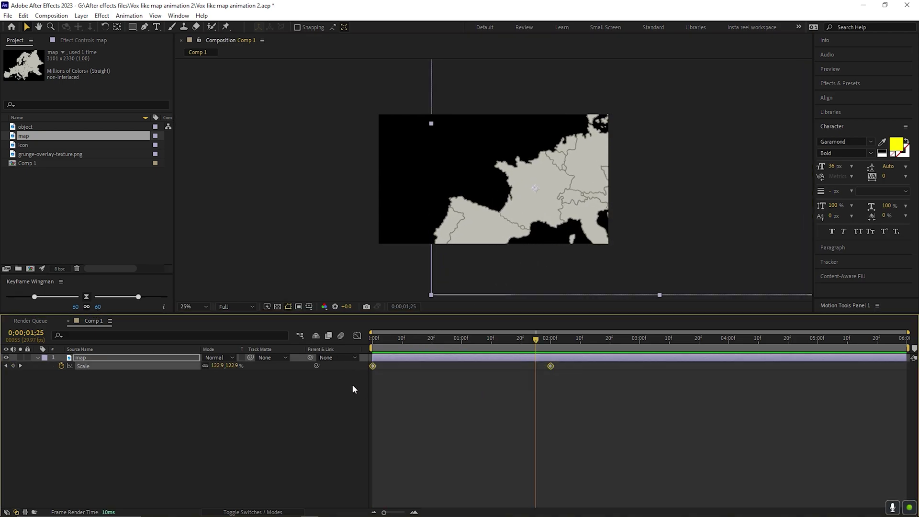
key("F9")
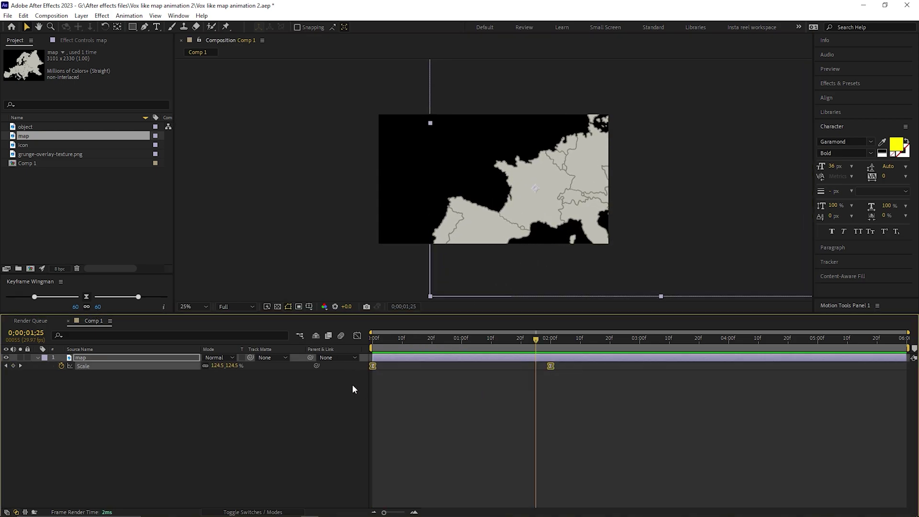
left_click(357, 336)
left_click_drag(535, 487, 479, 484)
left_click_drag(535, 340, 374, 340)
key("space")
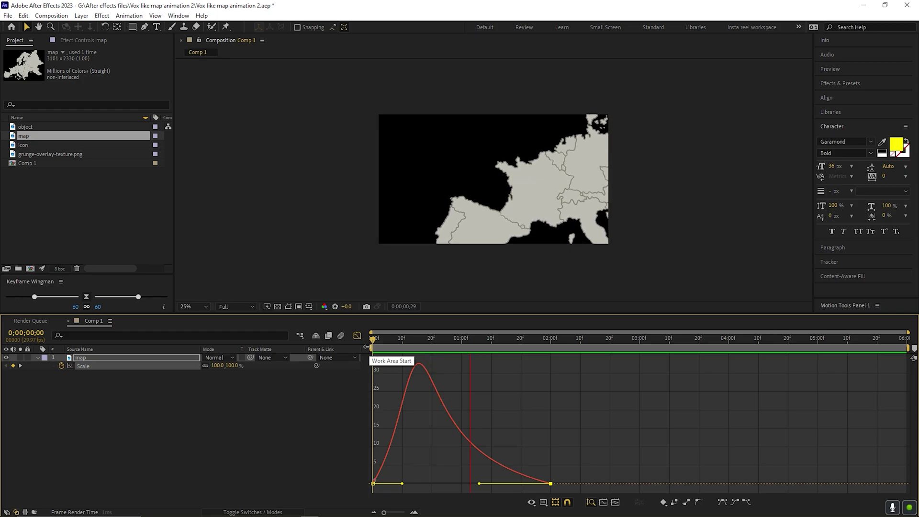
key("space")
left_click_drag(532, 340, 493, 349)
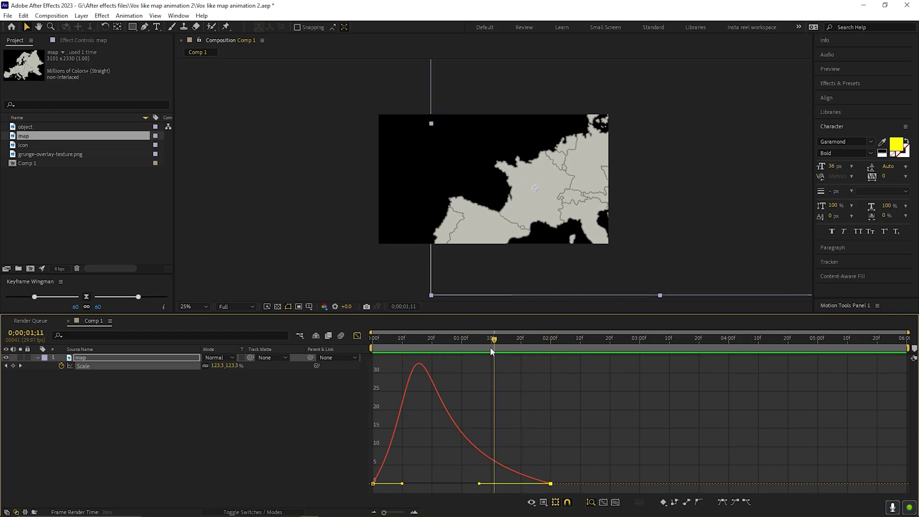
- Collapse the map layer's properties, close the graph editor and set the current time to 0;00;01;01
left_click(37, 357)
left_click(80, 398)
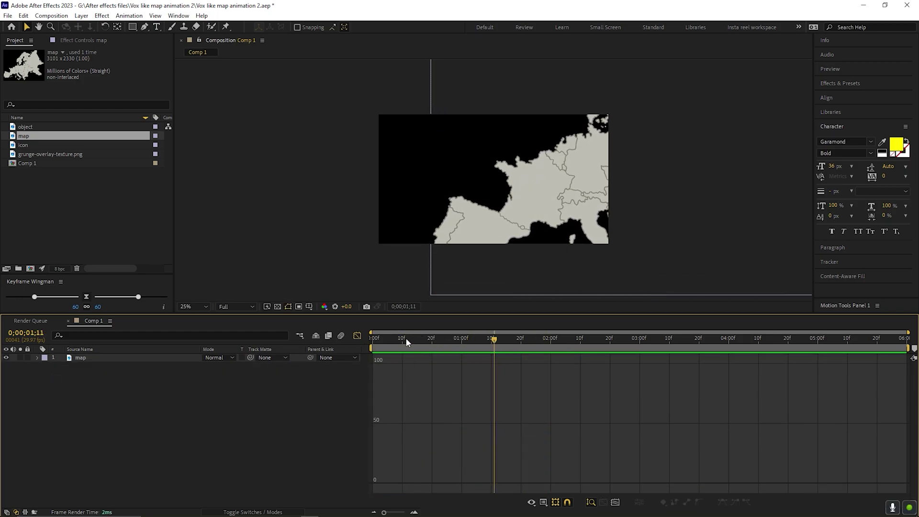
left_click(357, 336)
left_click_drag(490, 340, 465, 341)
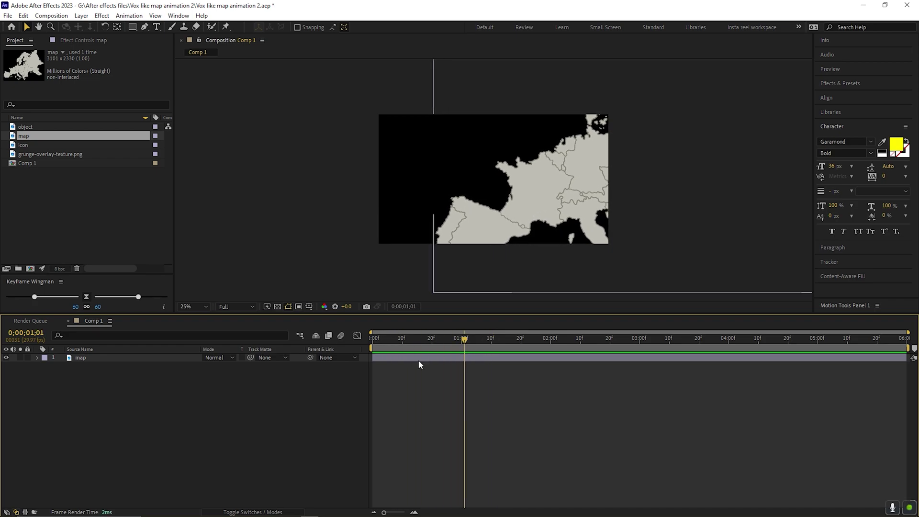
- Draw a small circle over France with the Ellipse tool as a new shape layer
left_click(133, 27)
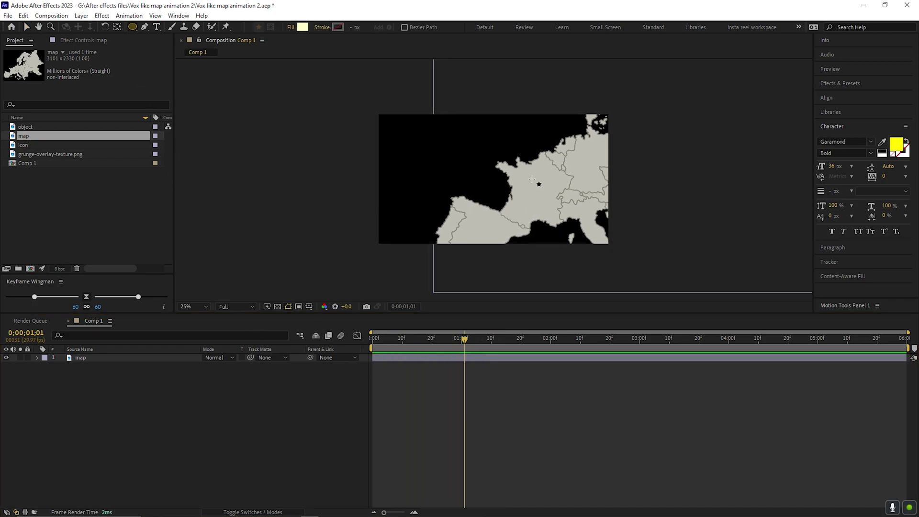
scroll(553, 186, "up", 2)
left_click_drag(505, 166, 528, 189)
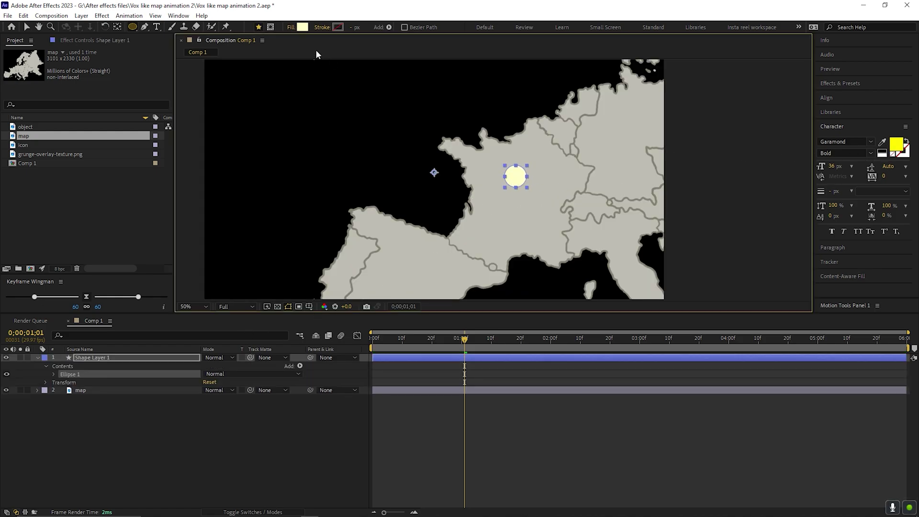
- Change the circle's fill to yellow by sampling the text fill colour swatch
left_click(303, 27)
left_click(525, 351)
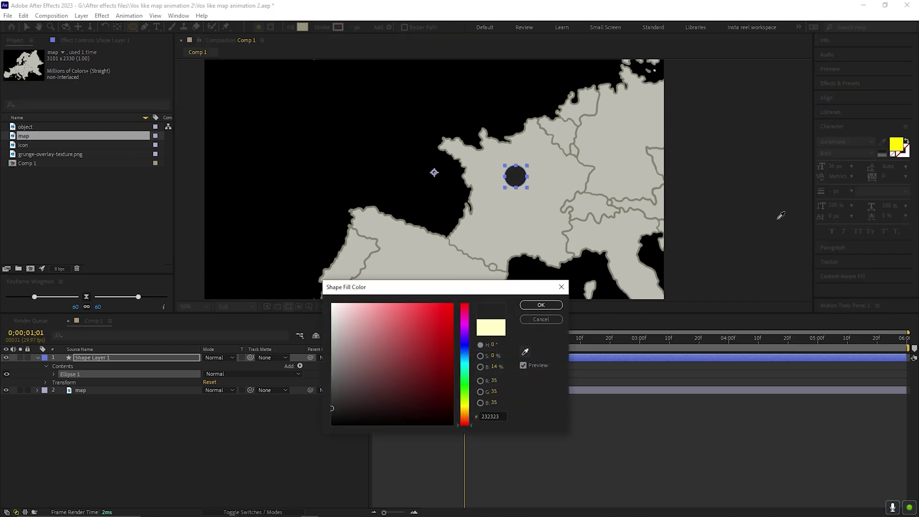
left_click(897, 146)
left_click(541, 305)
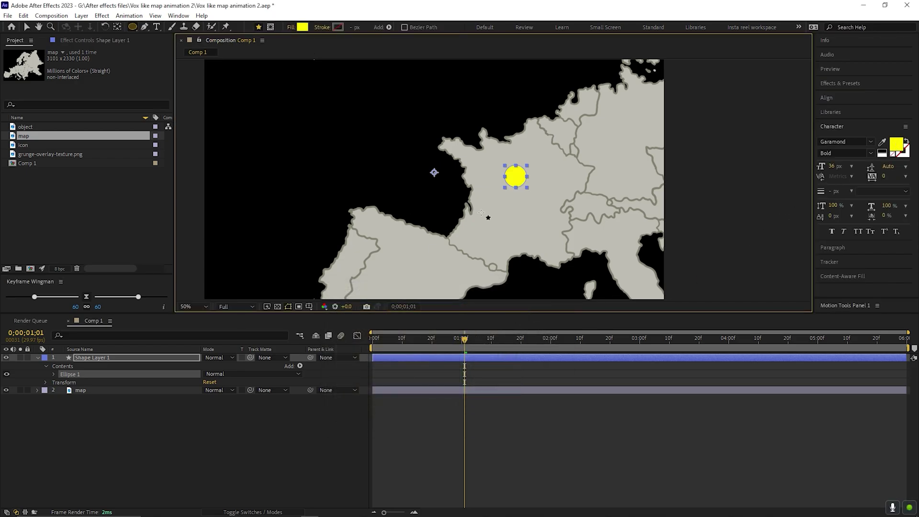
key("v")
- Move the circle shape layer's anchor point to the circle's centre
left_click(326, 427)
left_click(150, 357)
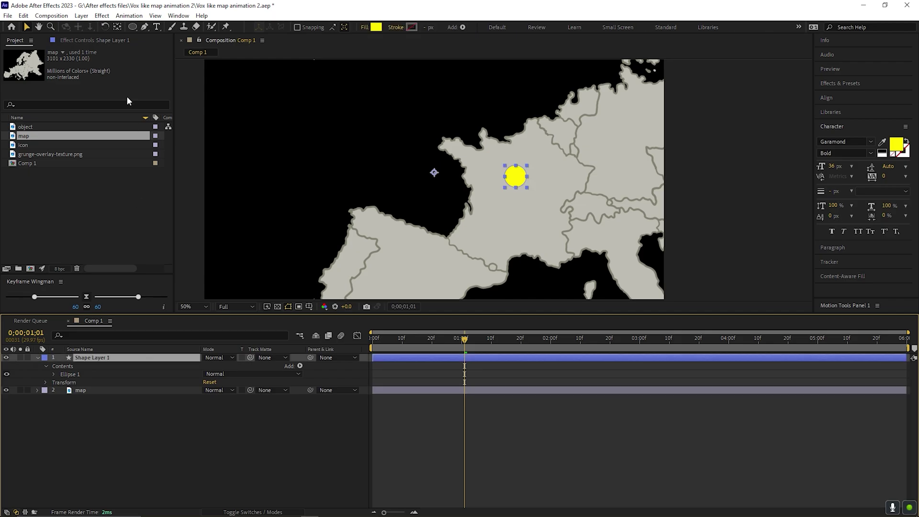
left_click(118, 27)
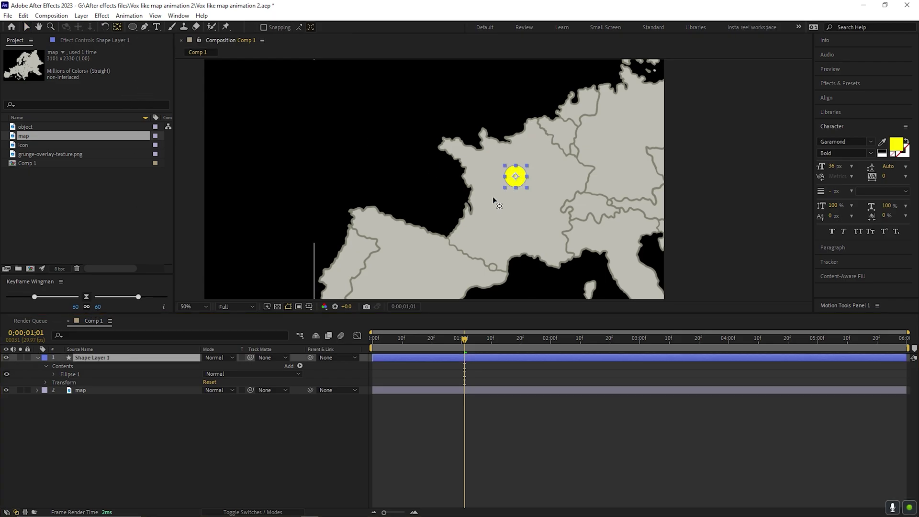
left_click(309, 410)
key("v")
key("h")
mouse_move(515, 203)
left_mouse_down()
mouse_move(522, 189)
mouse_move(476, 168)
left_mouse_up()
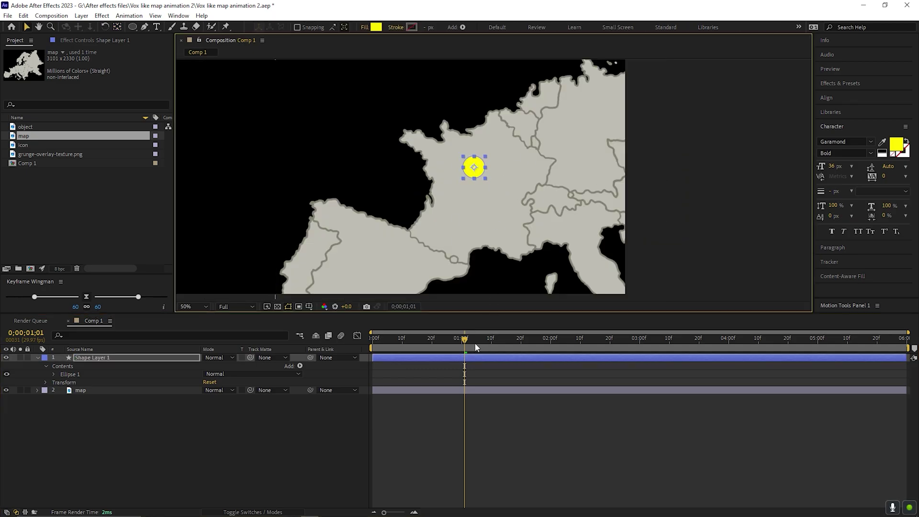
- Start the circle layer at 2 seconds and keyframe its opacity to fade in, reaching 100% at 3 seconds
left_click_drag(469, 359, 649, 361)
left_click(551, 343)
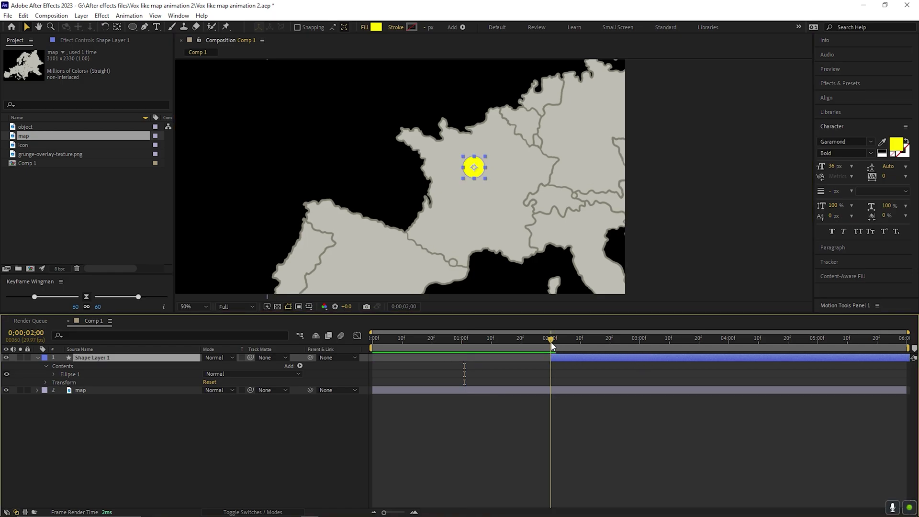
left_click_drag(552, 346, 642, 347)
key("t")
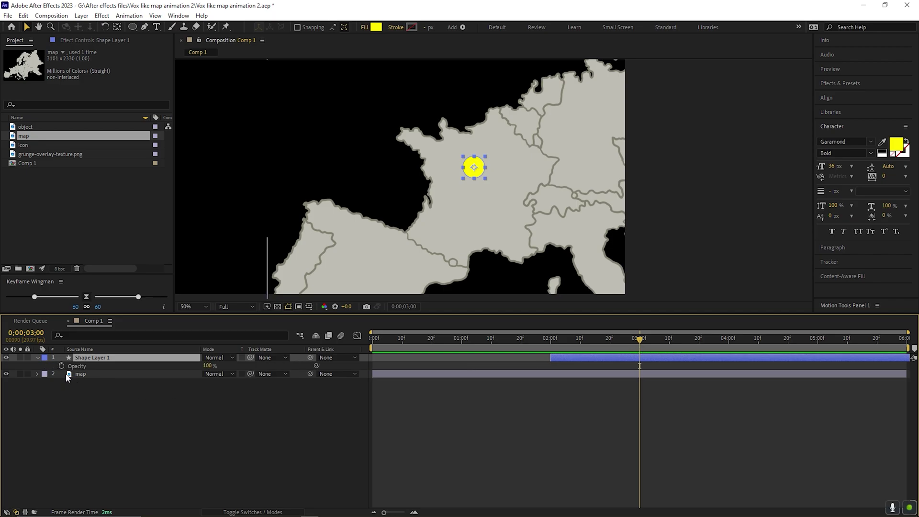
left_click(61, 365)
left_click(550, 343)
left_click_drag(207, 366, 151, 369)
key("space")
key("space")
left_click(611, 341)
left_click_drag(615, 347, 642, 360)
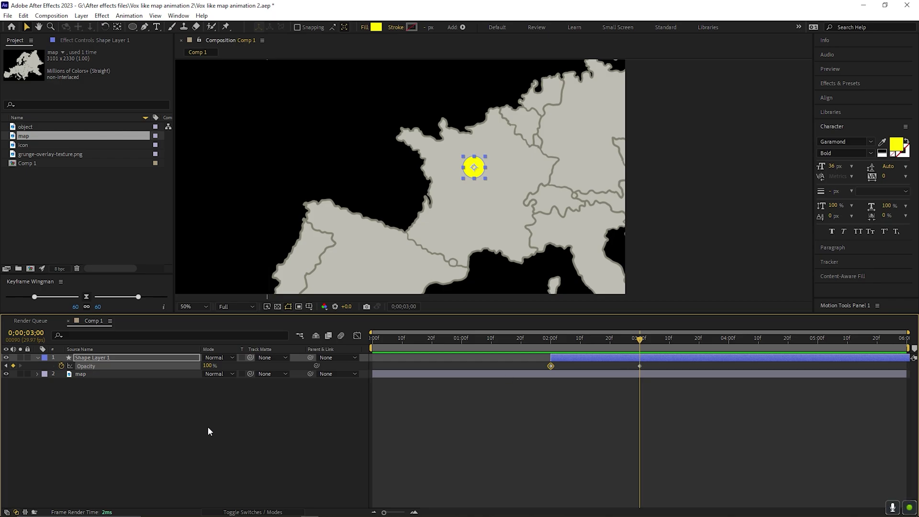
- Add the Eiffel Tower object to the composition above the circle layer
right_click(147, 433)
left_click(118, 432)
left_click_drag(25, 127, 115, 360)
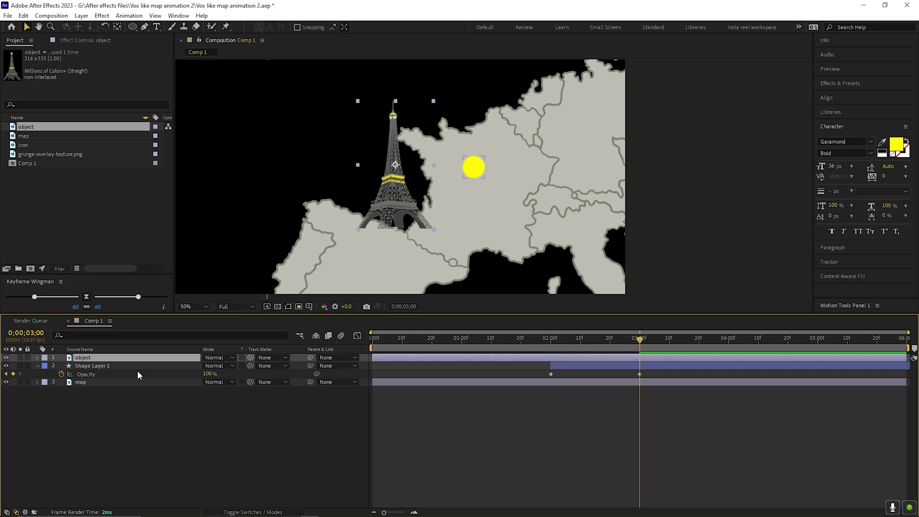
- Scale the Eiffel Tower to 80% and place it on the black sea area west of France
key("s")
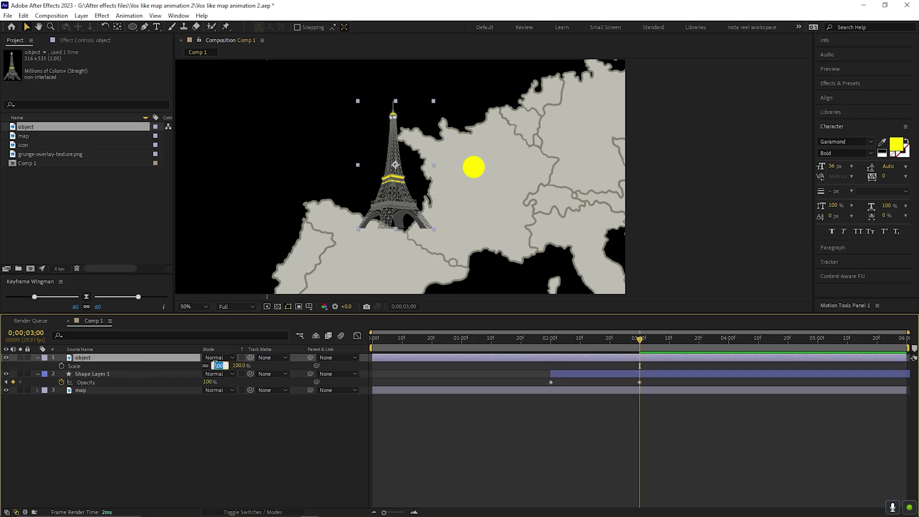
key("Return")
left_click_drag(401, 163, 348, 126)
scroll(381, 219, "down", 2)
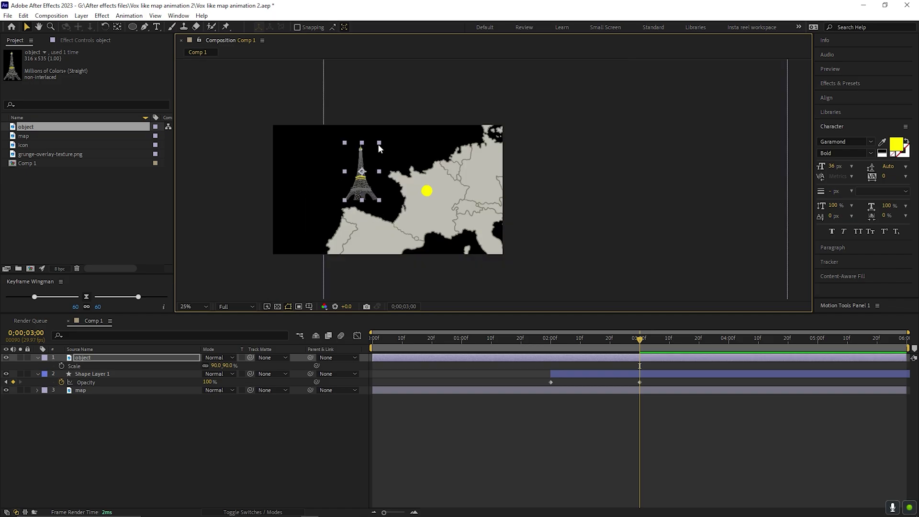
left_click(226, 366)
type("80")
key("Return")
scroll(378, 174, "up", 2)
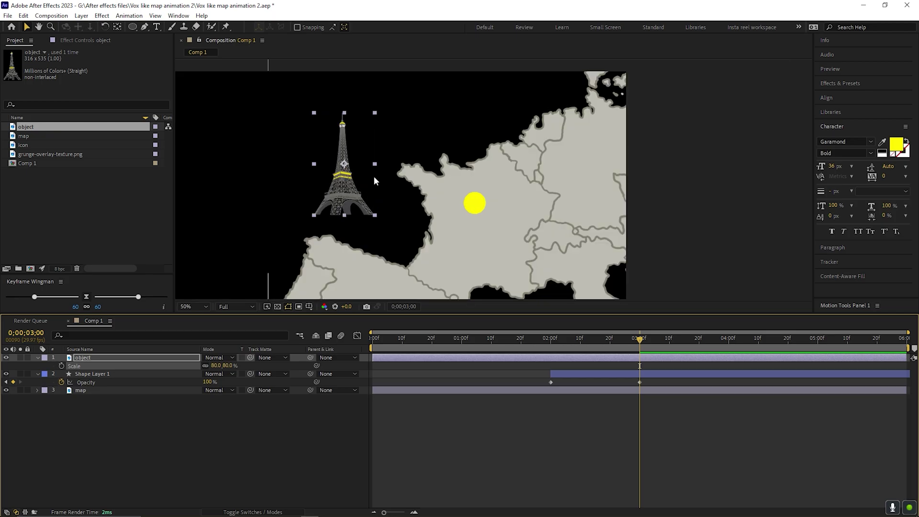
left_click_drag(346, 204, 351, 200)
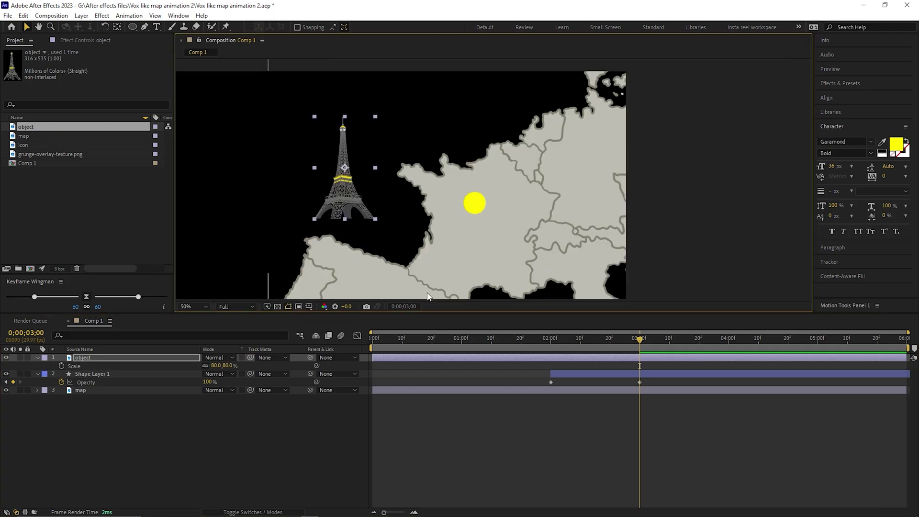
- Shift the Eiffel Tower layer in time so that it starts at 3 seconds
left_click_drag(469, 363, 734, 364)
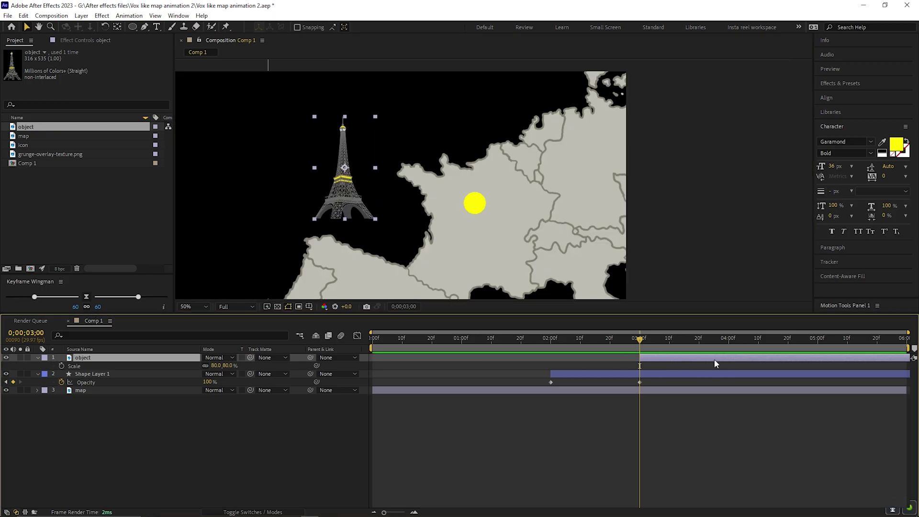
mouse_move(630, 338)
left_mouse_down()
mouse_move(589, 347)
mouse_move(649, 347)
mouse_move(640, 352)
left_mouse_up()
- Start a yellow Pen shape on its own layer at the Eiffel Tower's lower right foot, tracing up its edge to the first platform
scroll(195, 111, "up", 2)
left_click(145, 27)
left_click(253, 453)
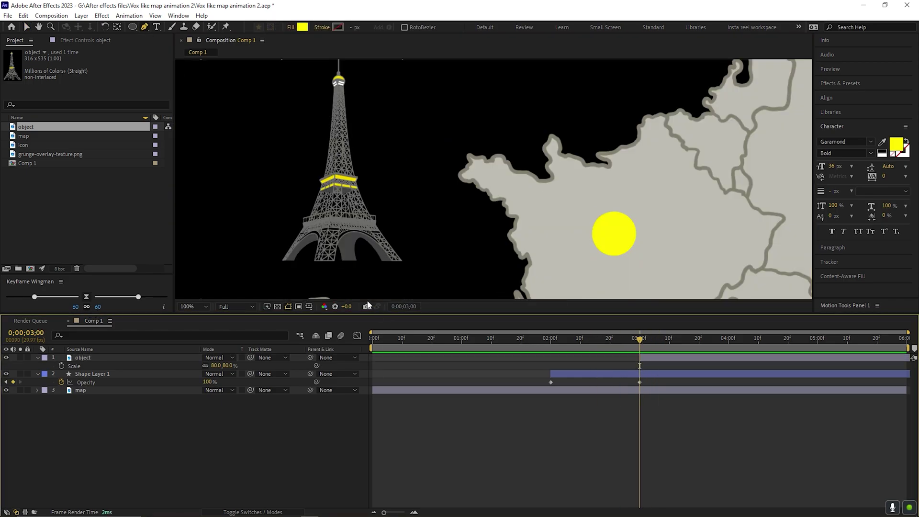
scroll(405, 248, "up", 2)
left_click(404, 286)
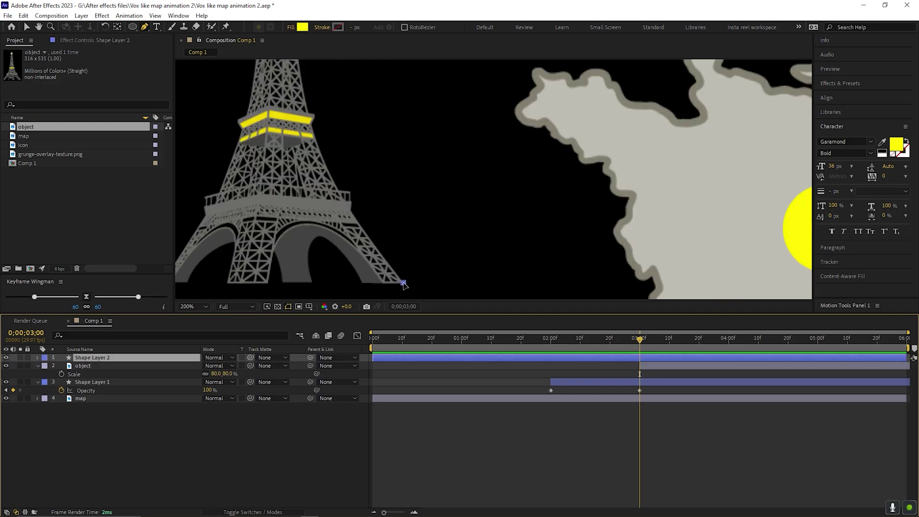
scroll(361, 217, "up", 2)
left_click(341, 207)
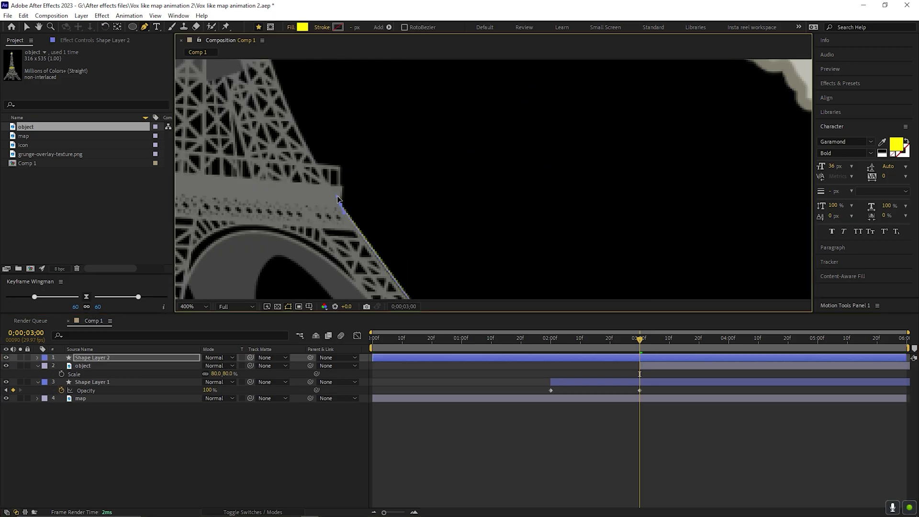
key("ctrl+z")
left_click(341, 187)
scroll(343, 179, "up", 1)
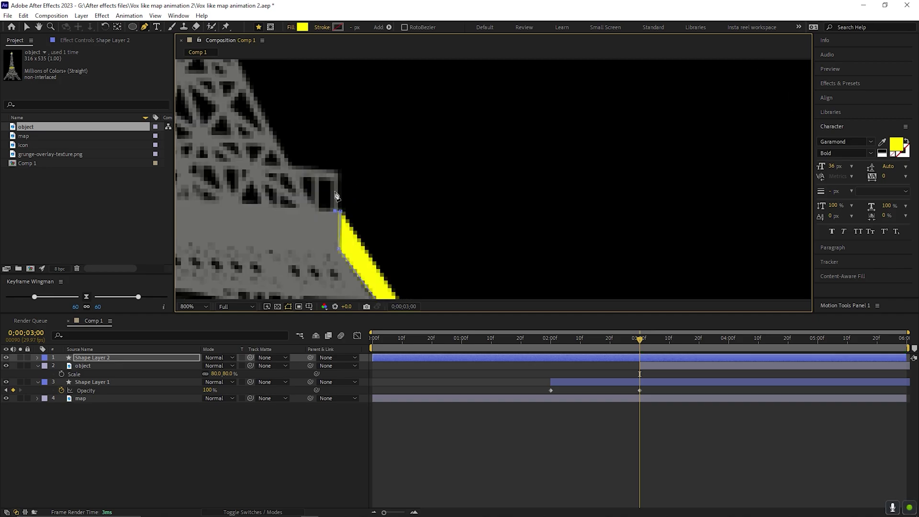
left_click(339, 171)
- Continue the yellow Pen shape along the Eiffel Tower's right edge, past the yellow bands, up to the tip of the spire
scroll(338, 170, "down", 2)
scroll(385, 158, "up", 2)
left_click(370, 134)
left_click(381, 108)
left_click(384, 89)
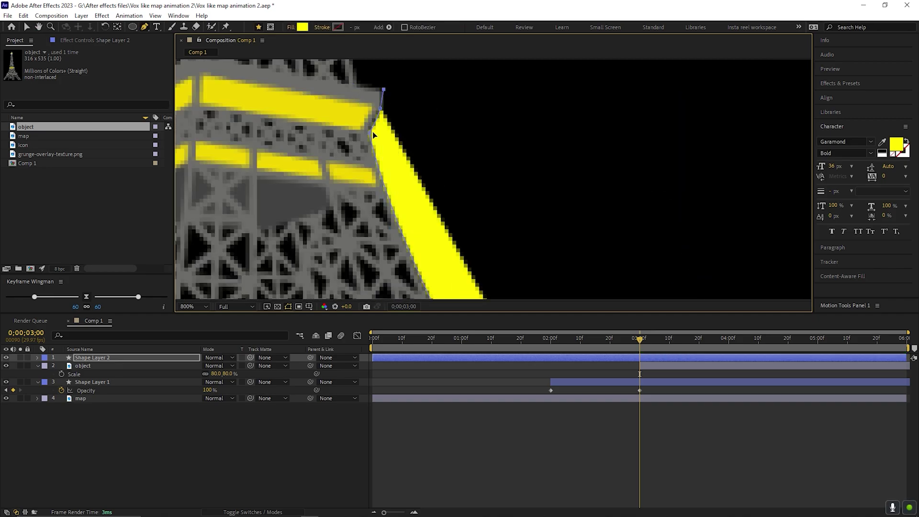
left_click_drag(379, 88, 396, 264)
left_click_drag(357, 119, 404, 222)
scroll(403, 222, "down", 2)
left_click_drag(307, 147, 283, 156)
mouse_move(365, 88)
left_mouse_down()
mouse_move(361, 107)
mouse_move(360, 84)
left_mouse_up()
scroll(366, 199, "up", 2)
scroll(366, 184, "down", 2)
scroll(366, 164, "up", 3)
left_click(416, 253)
left_click(335, 175)
left_click(336, 128)
left_click_drag(318, 115, 349, 344)
left_click(346, 121)
left_click(333, 115)
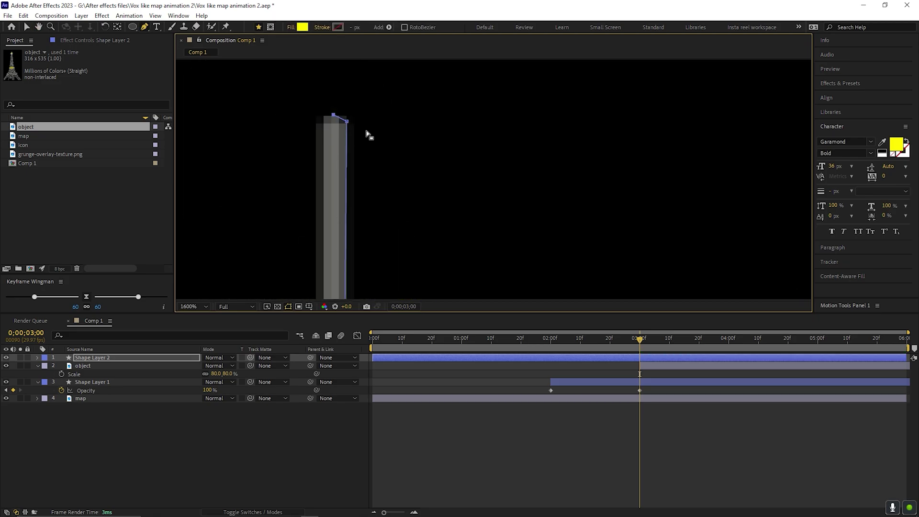
- Extend the yellow shape from the spire's tip to the circle on France and shift its layer to start at 3 seconds
scroll(345, 119, "down", 5)
scroll(501, 207, "up", 1)
left_click(470, 205)
left_click(470, 213)
key("v")
scroll(339, 243, "down", 2)
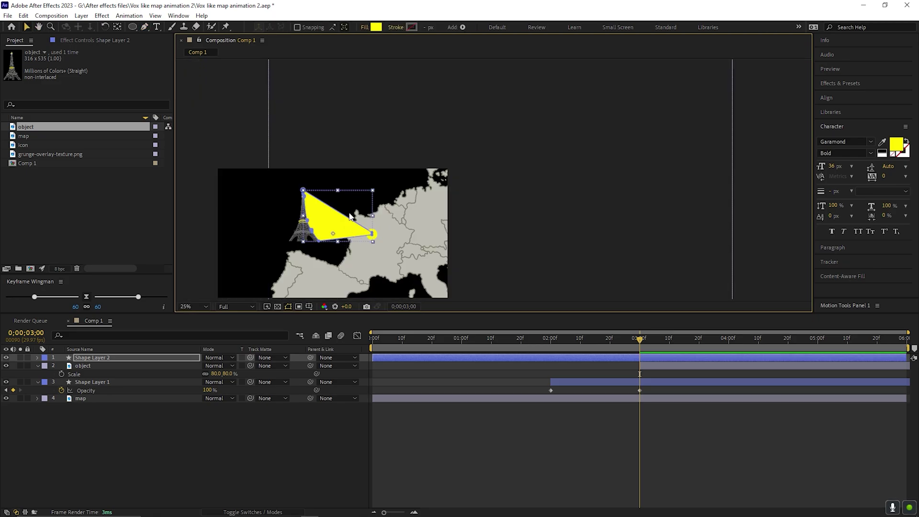
left_click_drag(396, 358, 664, 367)
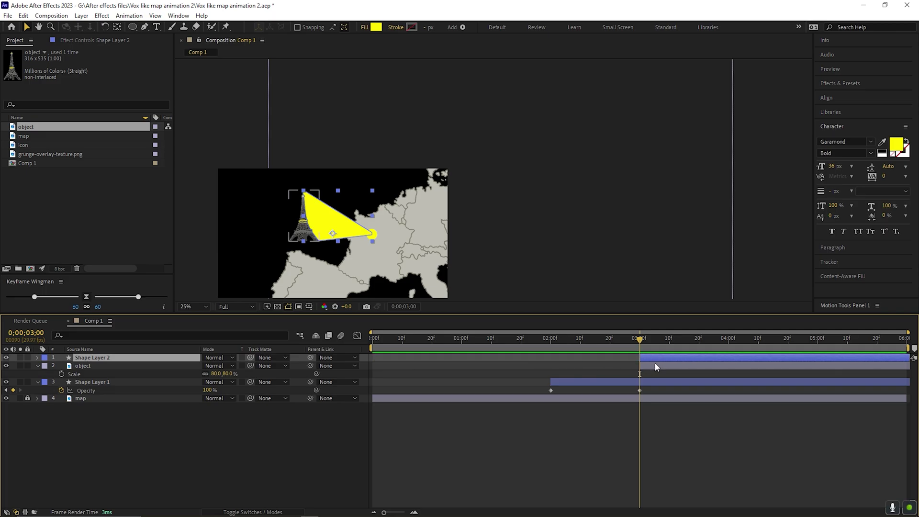
- Add a null object and place its anchor point at the centre of the yellow circle on France
right_click(173, 434)
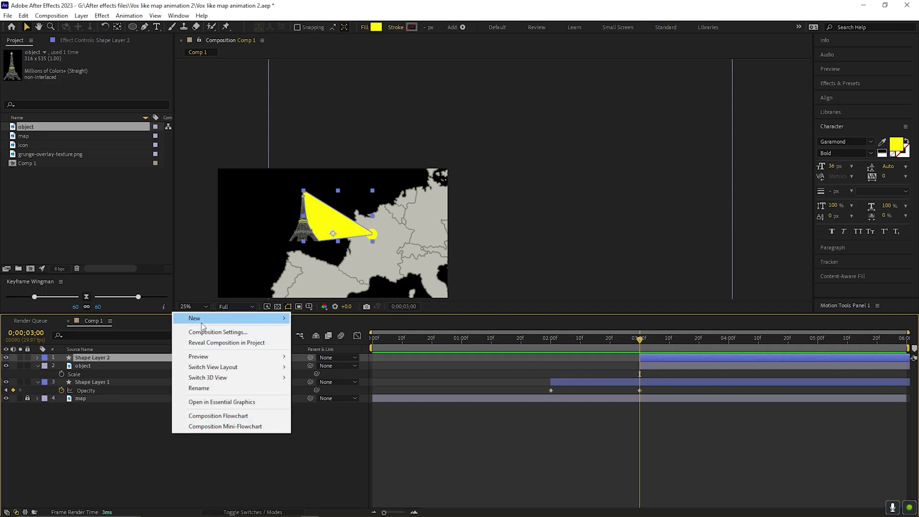
mouse_move(268, 319)
left_click(320, 374)
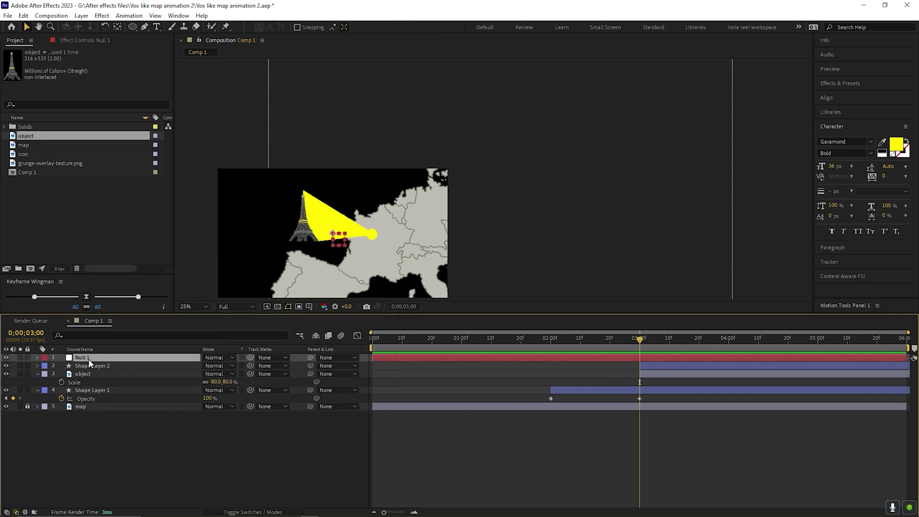
scroll(352, 225, "up", 2)
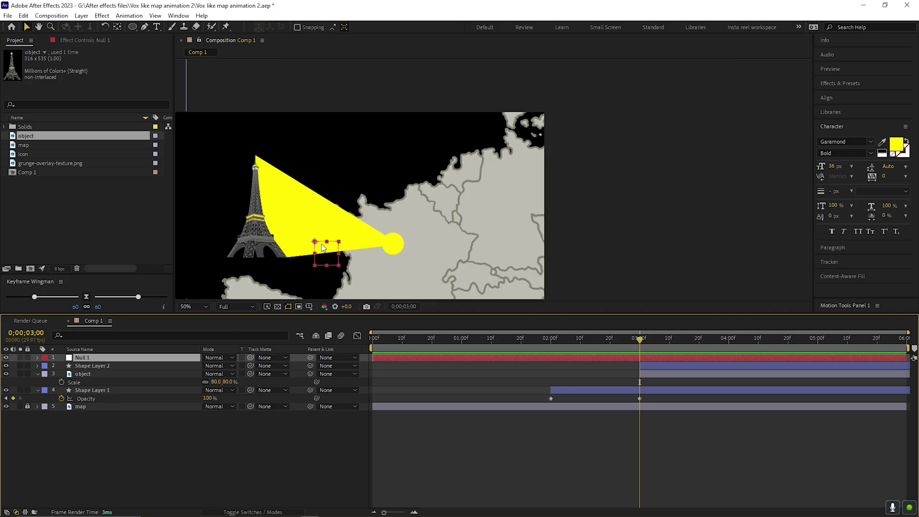
left_click_drag(315, 243, 392, 247)
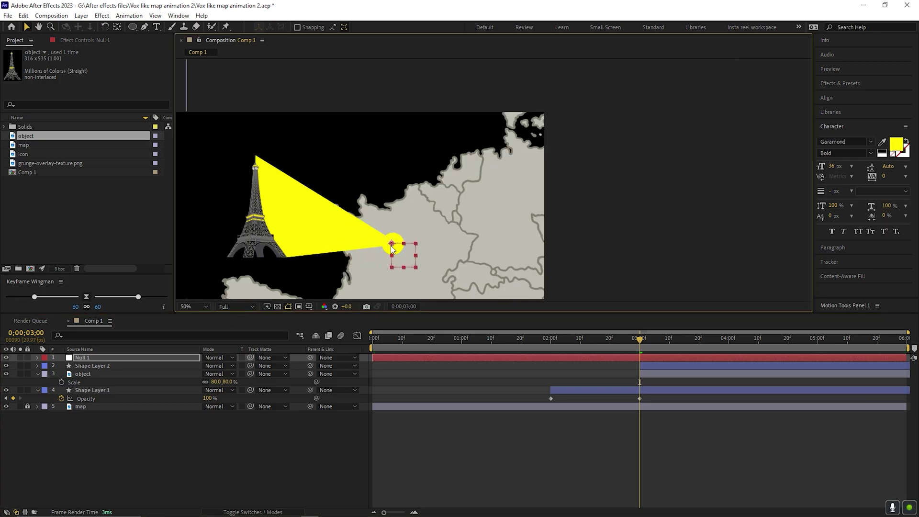
- Reveal the null's Scale property and try out a different scale value
key("s")
mouse_move(231, 366)
left_mouse_down()
mouse_move(263, 365)
mouse_move(243, 366)
left_mouse_up()
key("ctrl+z")
left_click(145, 452)
- Parent the yellow beam shape and the Eiffel Tower layers to the null
left_click(95, 374)
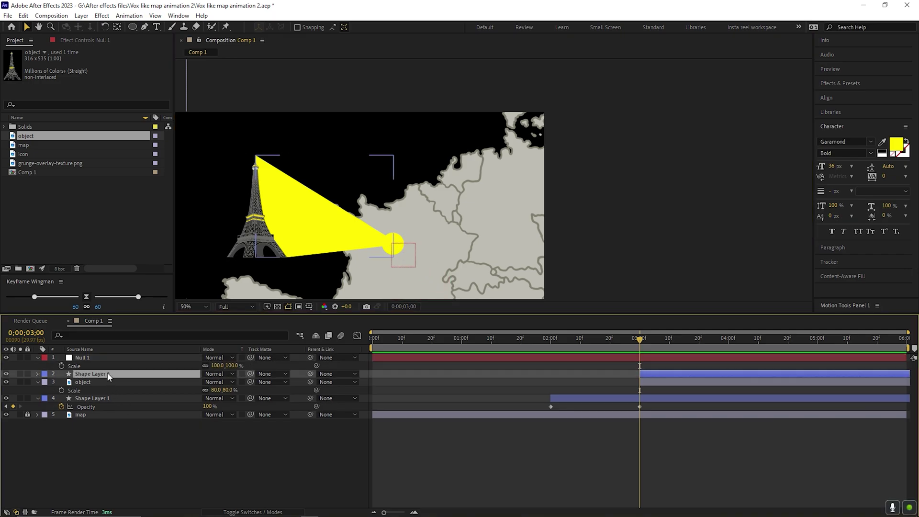
left_click(108, 382, "shift")
left_click_drag(311, 382, 94, 358)
- Test the parenting by scaling the null down, and restore its scale to 100%
left_click(95, 359)
left_click_drag(218, 365, 235, 422)
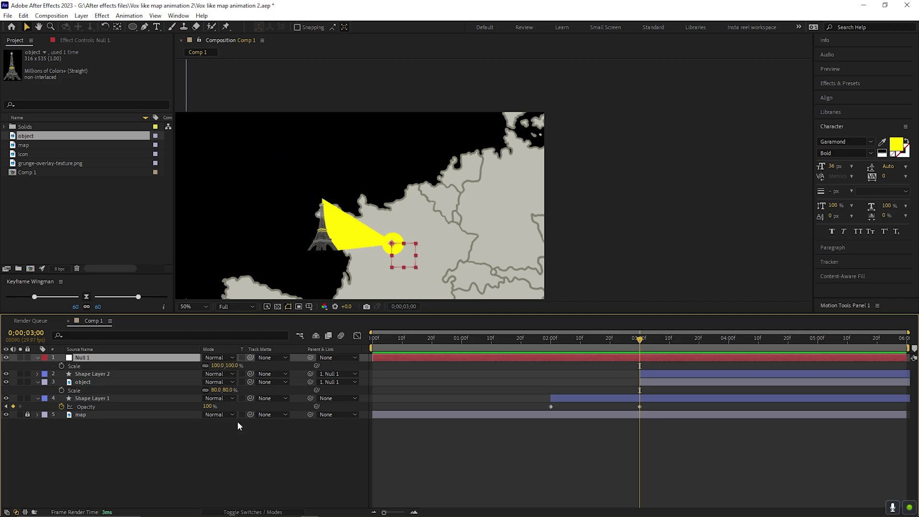
left_click(245, 430)
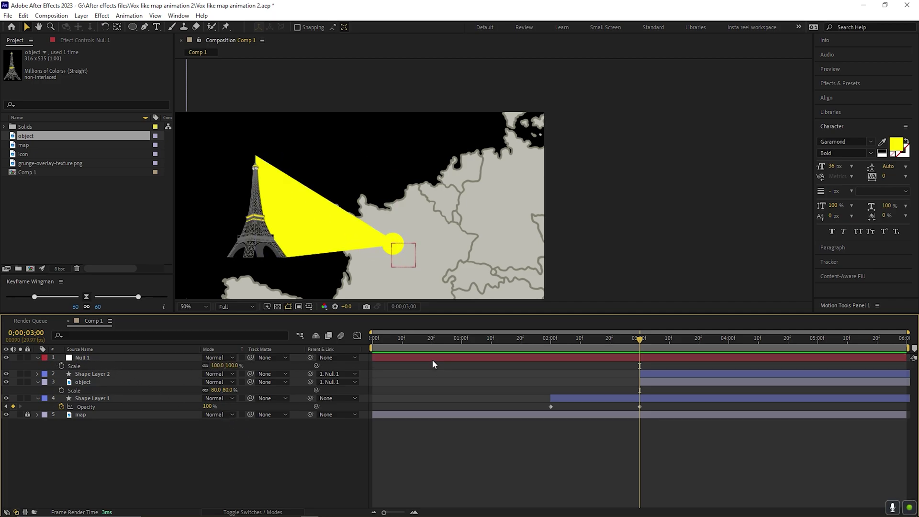
- Start the null layer at 3 seconds and keyframe its scale from 0% there to 100% at 5 seconds
left_click_drag(439, 365, 649, 359)
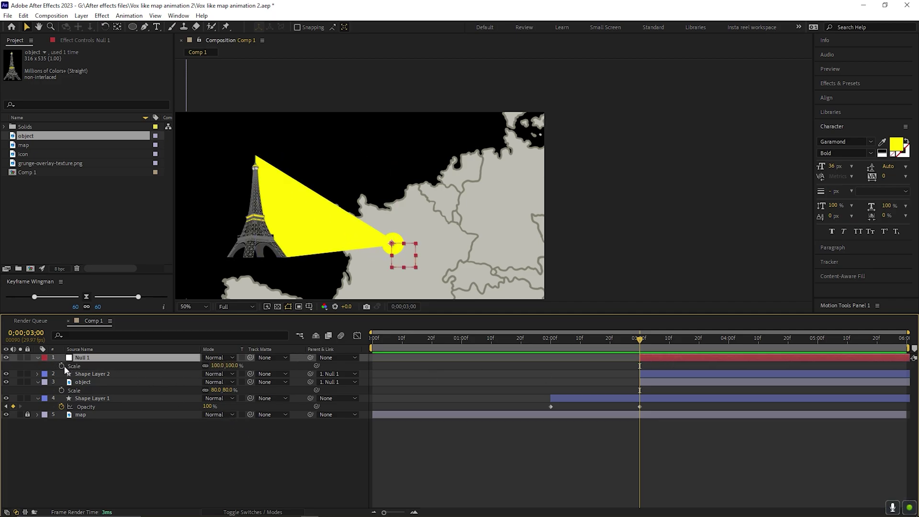
left_click_drag(640, 339, 819, 348)
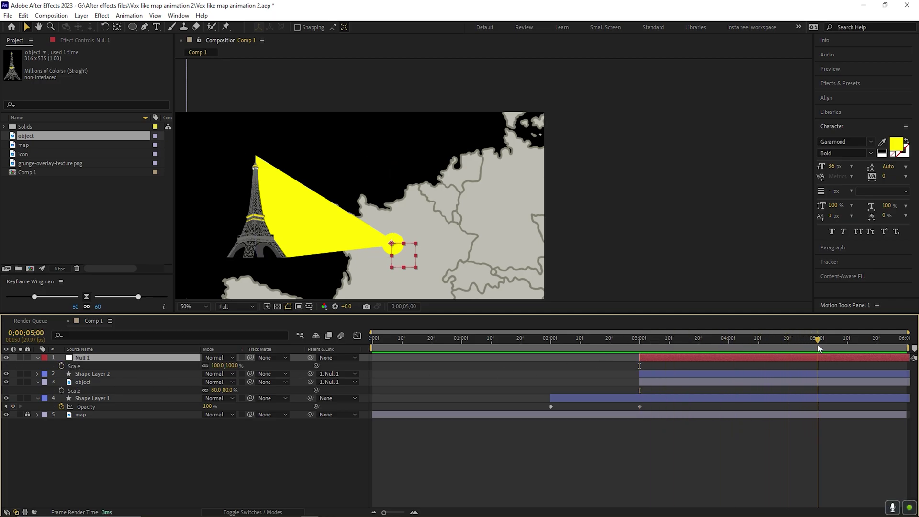
left_click(62, 366)
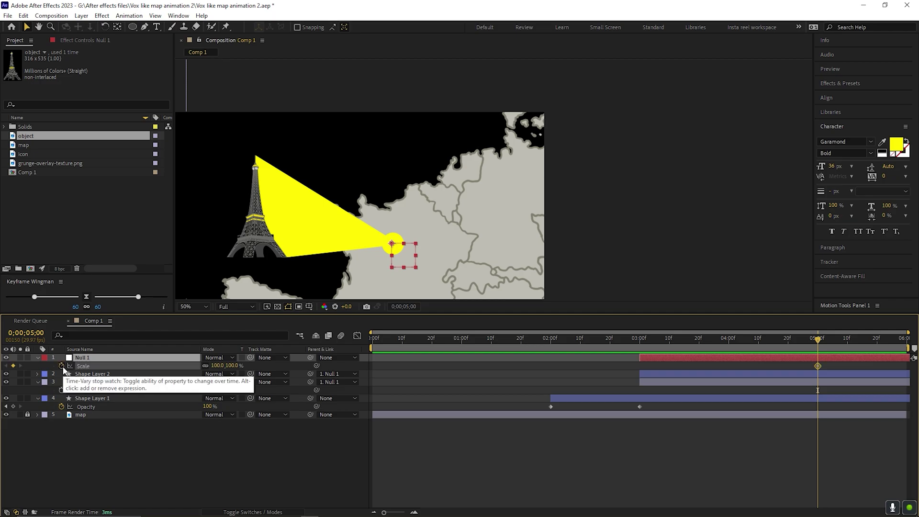
left_click(641, 343)
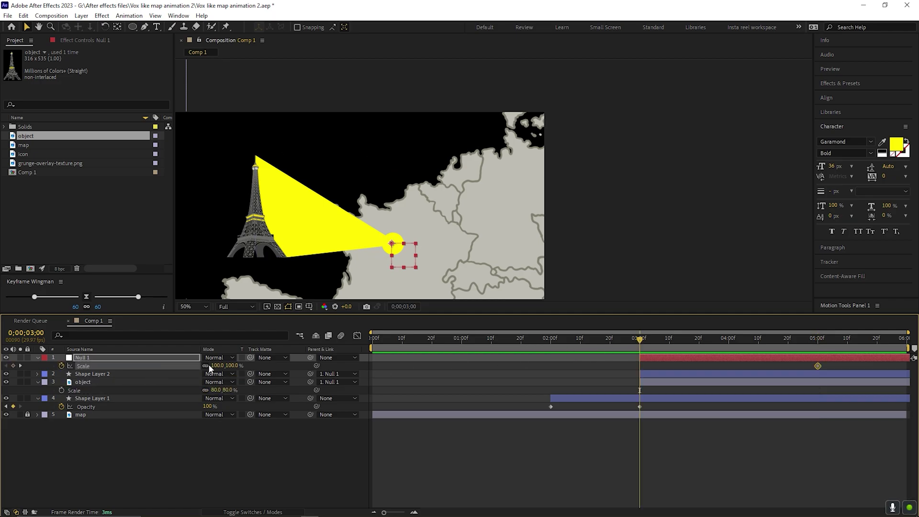
type("35")
key("Return")
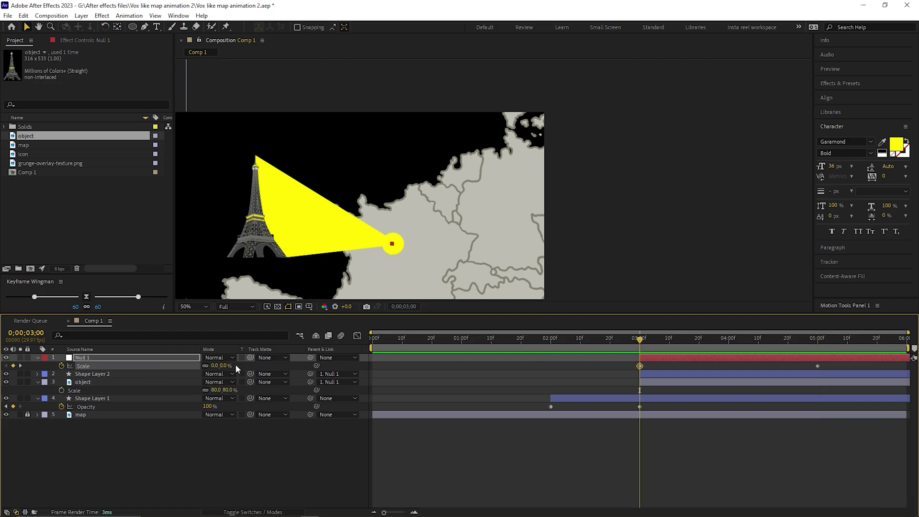
- Shift the null, beam shape and Eiffel Tower layers earlier to start at about 2.5 seconds, and preview the timing
key("space")
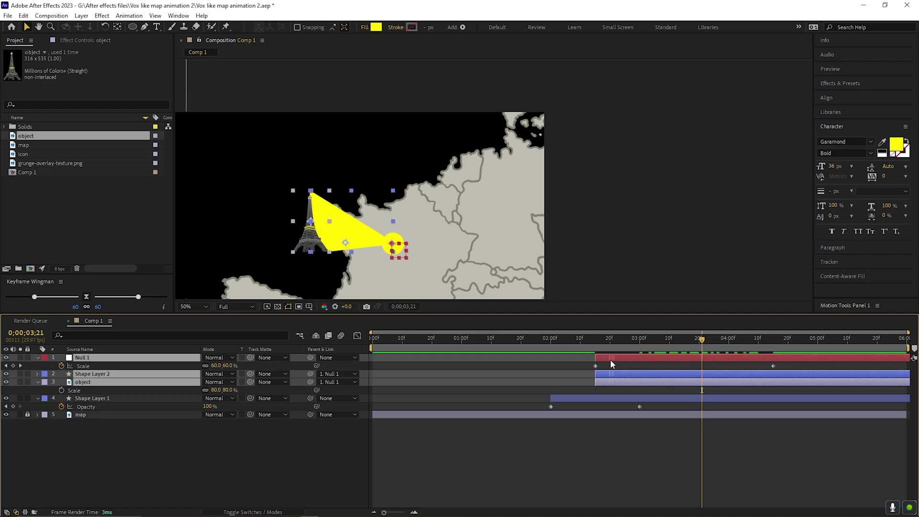
left_click_drag(619, 341, 535, 349)
key("space")
- Apply Easy Ease to both null scale keyframes and lengthen the last keyframe's influence in the speed graph for a gradual slowdown
left_click_drag(794, 365, 570, 375)
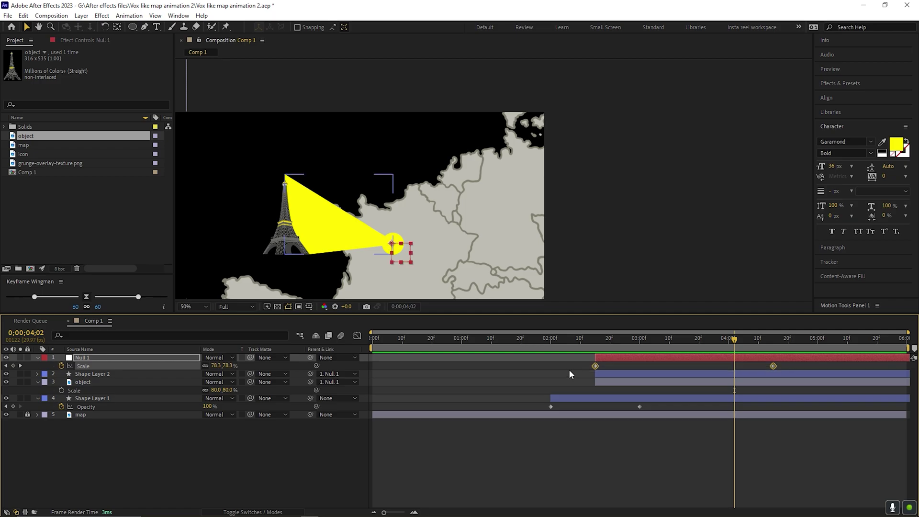
key("F9")
left_click(357, 336)
left_click(774, 483)
left_click_drag(744, 484, 702, 484)
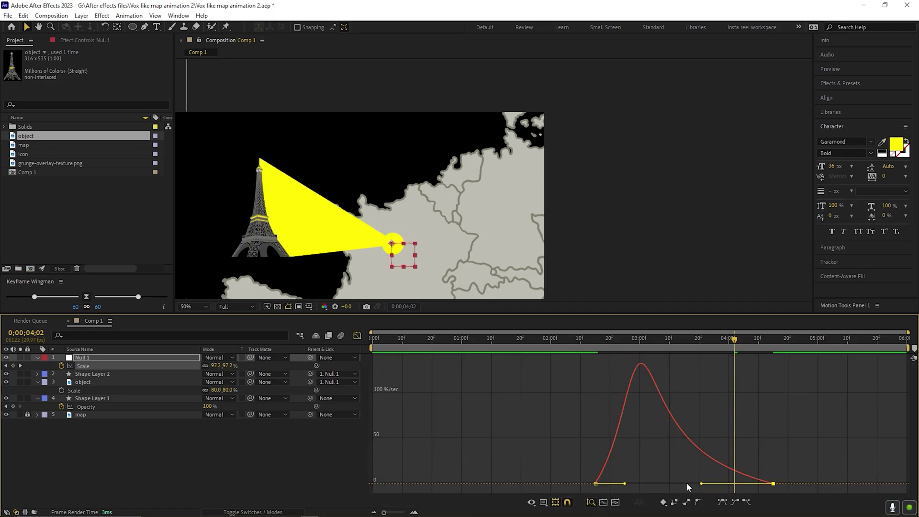
- Preview the eased scale and shift all layers above the map 15 frames earlier, starting the circle at 1.5 seconds and the rest at 2
left_click_drag(734, 345, 585, 354)
key("space")
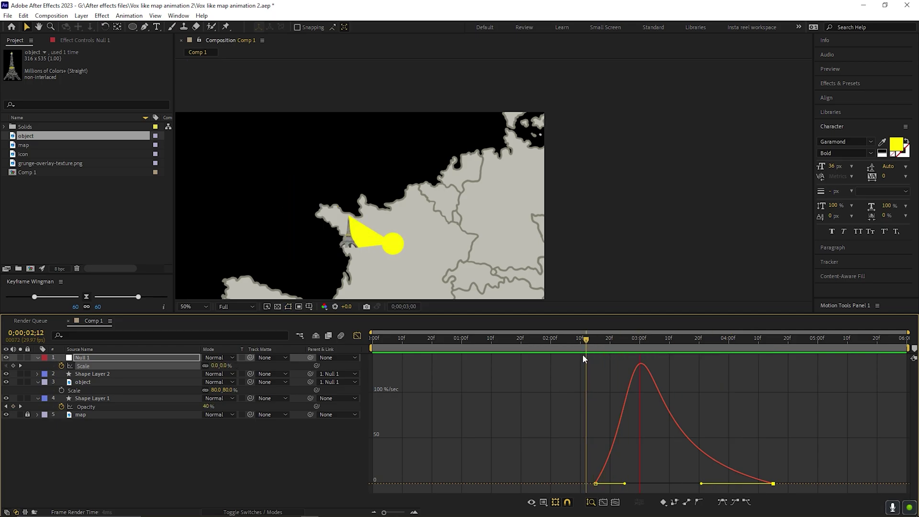
key("space")
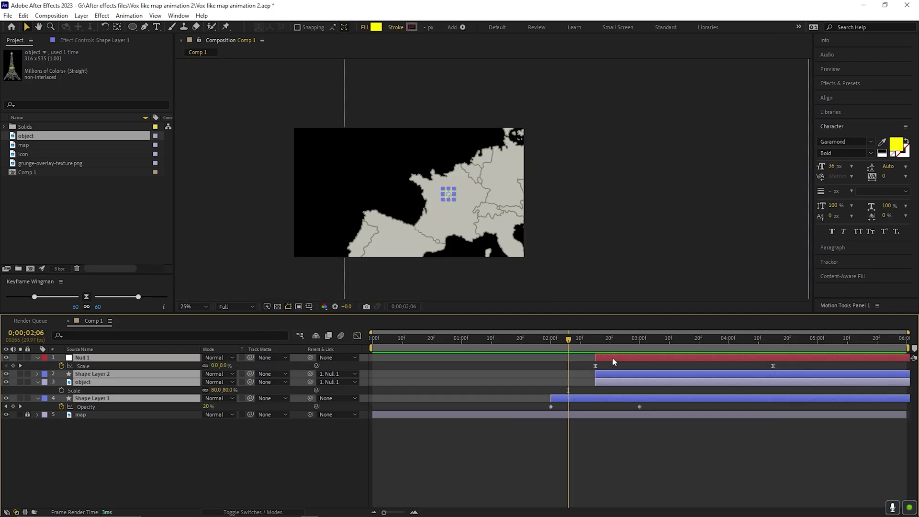
left_click_drag(613, 357, 438, 349)
key("space")
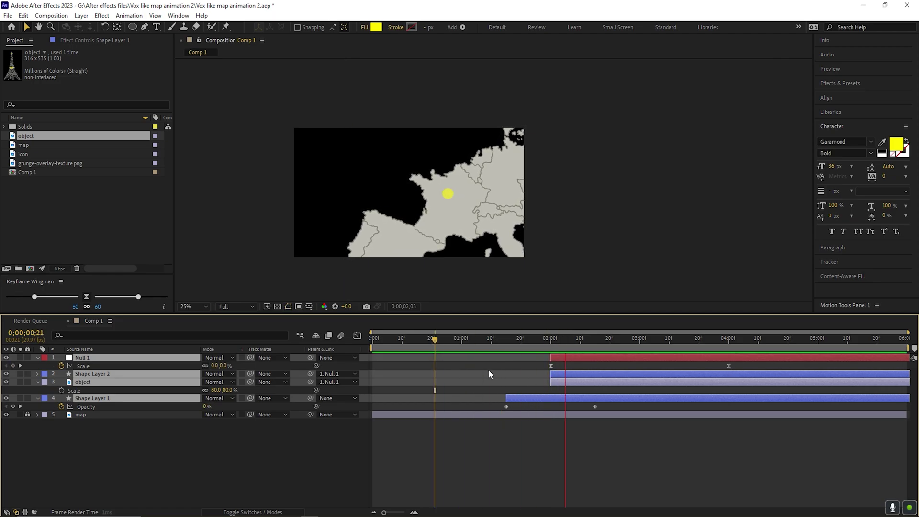
key("space")
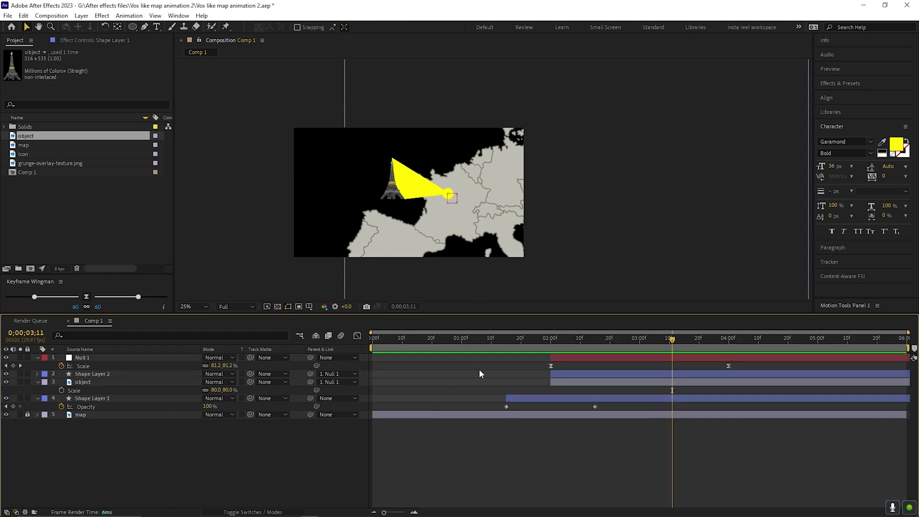
- Collapse the expanded properties of the null, Eiffel Tower and circle layers in the timeline
left_click(37, 382)
left_click(37, 390)
left_click(38, 358)
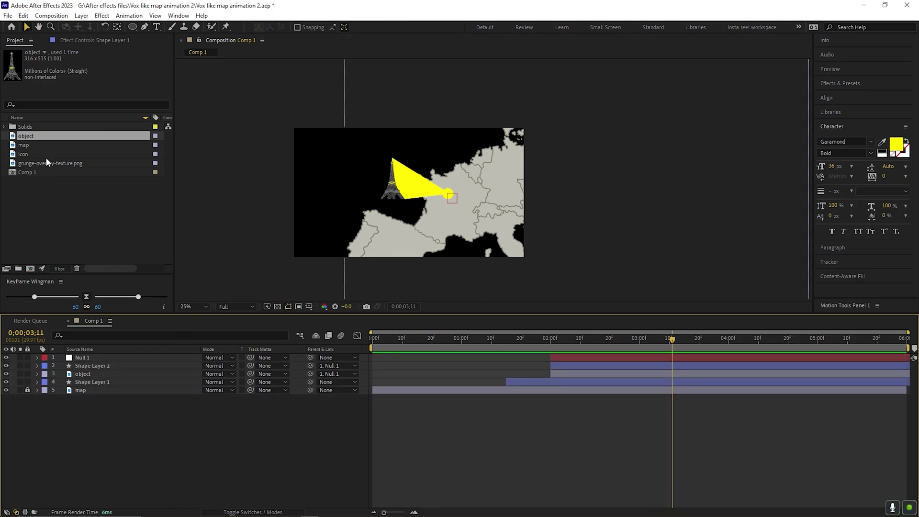
- Add the icon graphic as the uppermost layer, scale it to 56% and place it on the black area to the tower's left
scroll(330, 151, "up", 2)
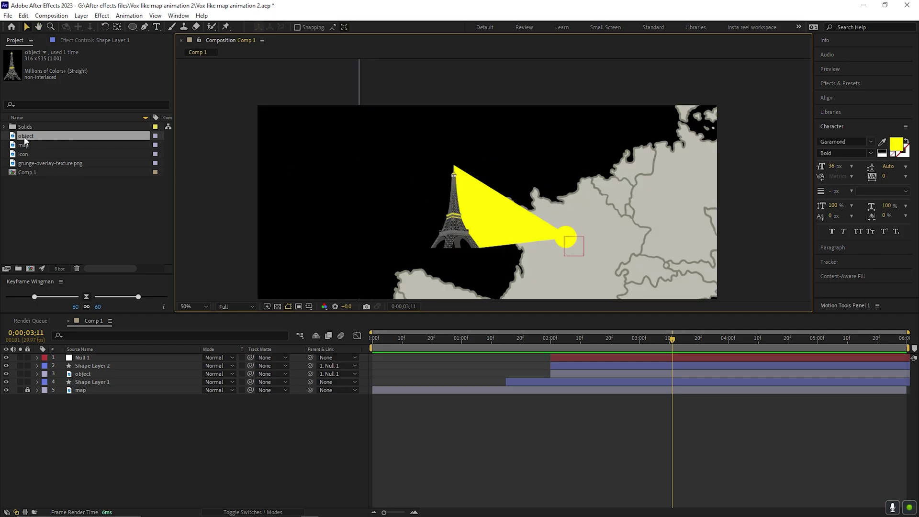
left_click_drag(24, 153, 89, 353)
key("s")
left_click_drag(233, 367, 215, 367)
left_click_drag(500, 234, 361, 181)
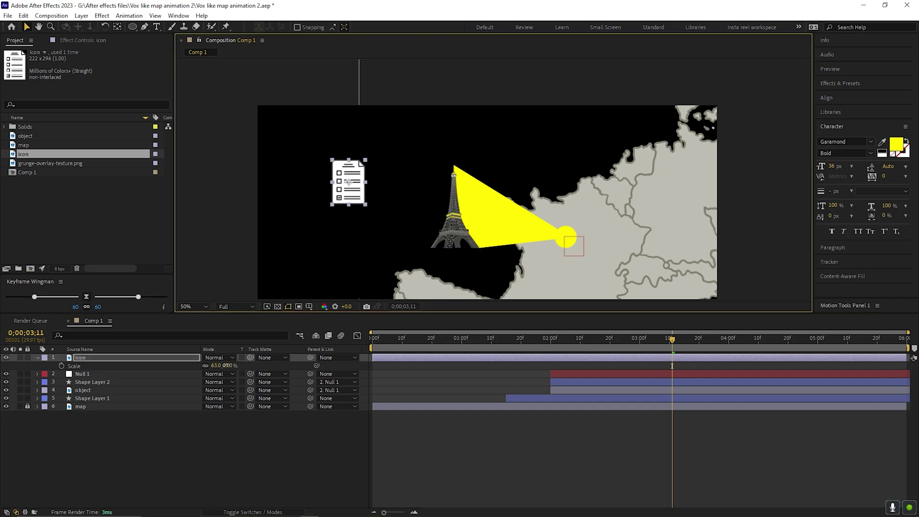
left_click_drag(225, 366, 223, 366)
left_click_drag(347, 191, 353, 185)
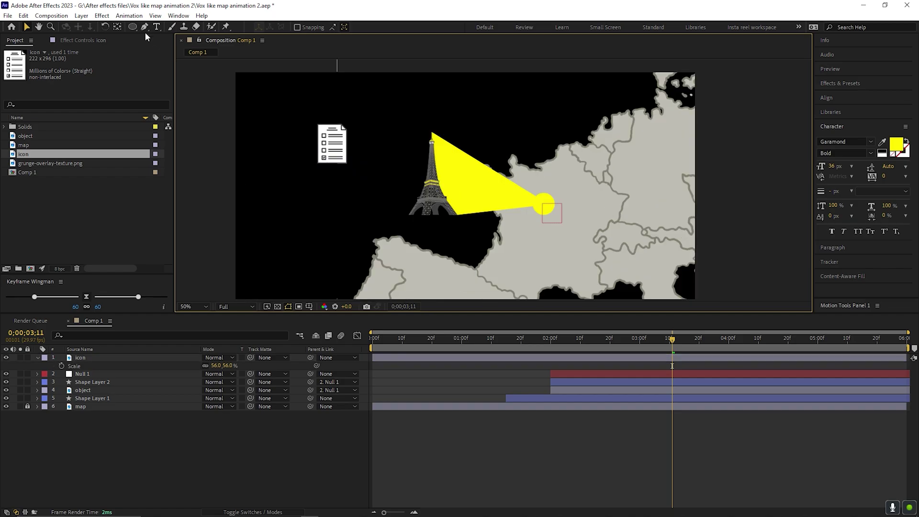
- Draw a straight horizontal Pen line on its own shape layer just beneath the document icon
left_click(144, 27)
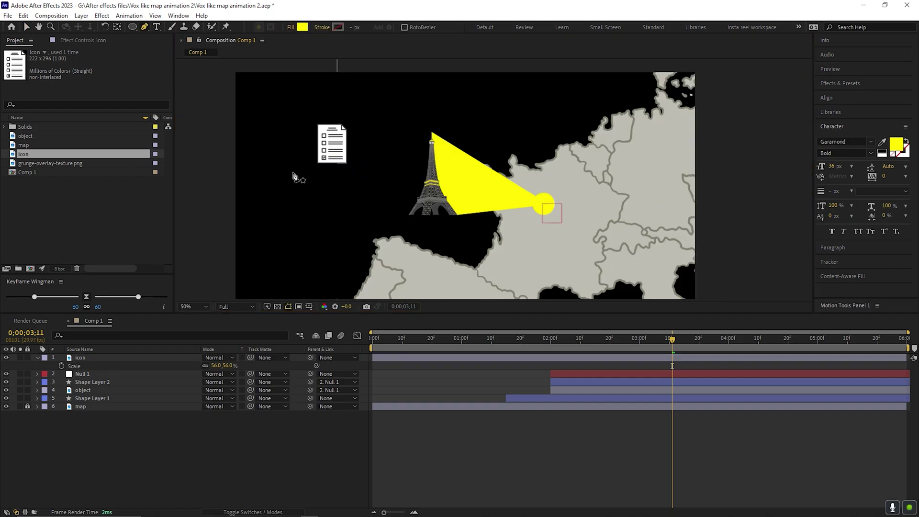
scroll(306, 163, "up", 2)
left_click(263, 169)
left_click(428, 169)
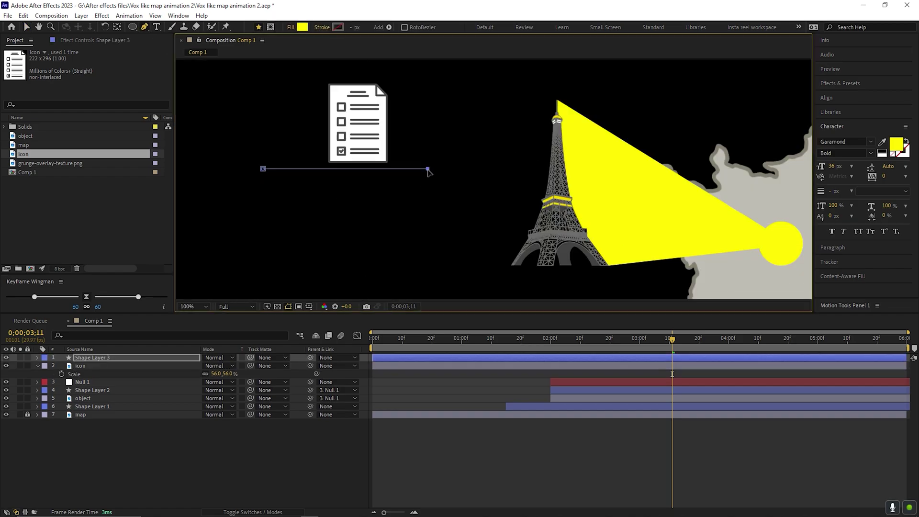
key("v")
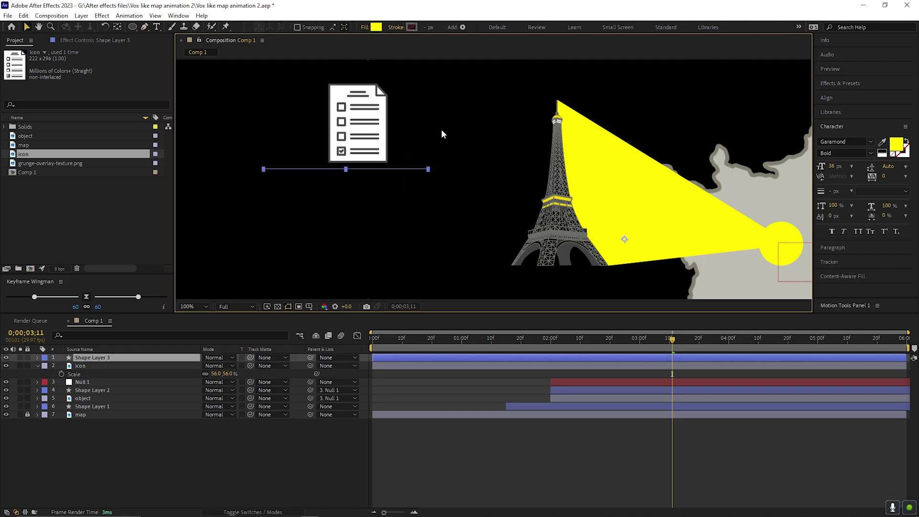
- Set the fill of the line under the icon to None
left_click(365, 28)
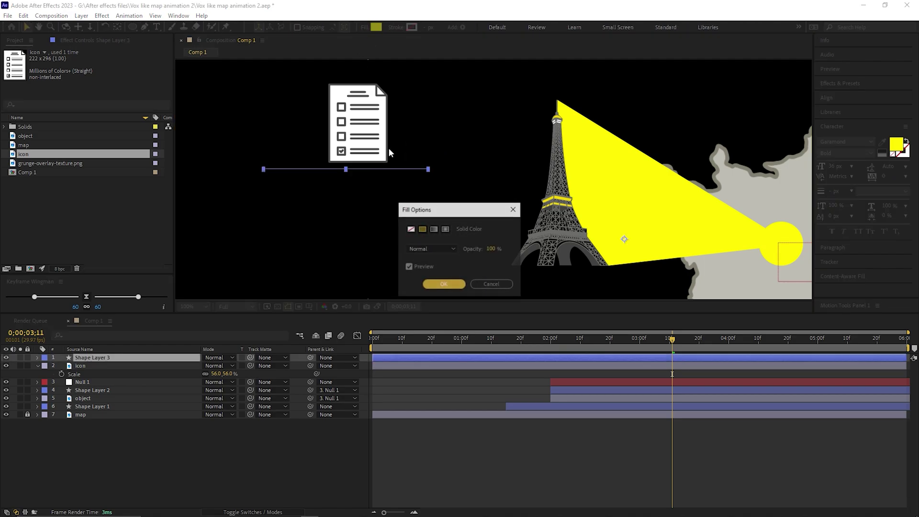
left_click(413, 229)
left_click(442, 282)
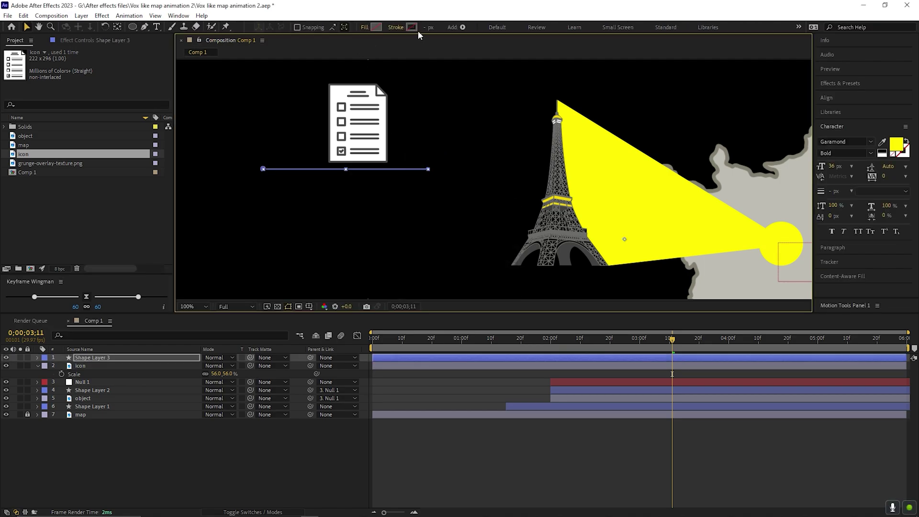
- Give the line under the icon a yellow stroke 8 px wide
left_click(411, 27)
left_click(537, 307)
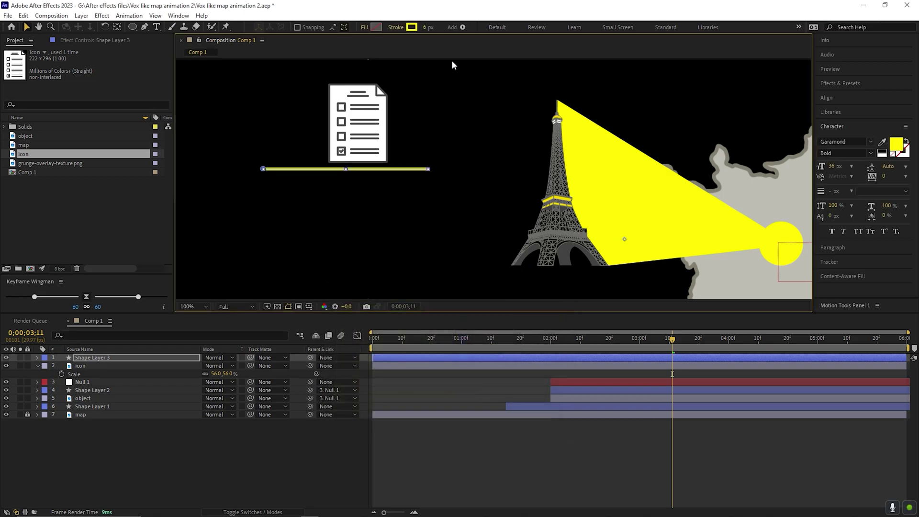
left_click_drag(425, 30, 428, 29)
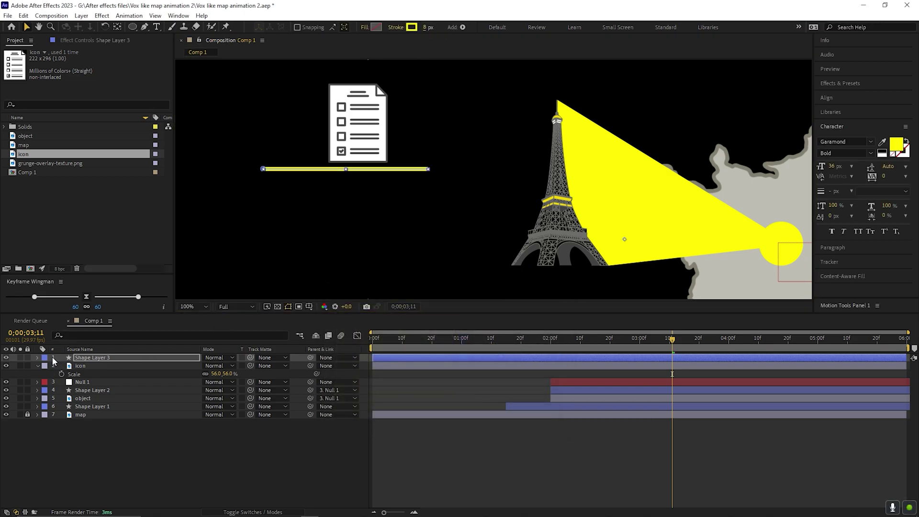
- Add Trim Paths to the underline's shape layer and shift the layer to start at 0;00;02;17
left_click(38, 357)
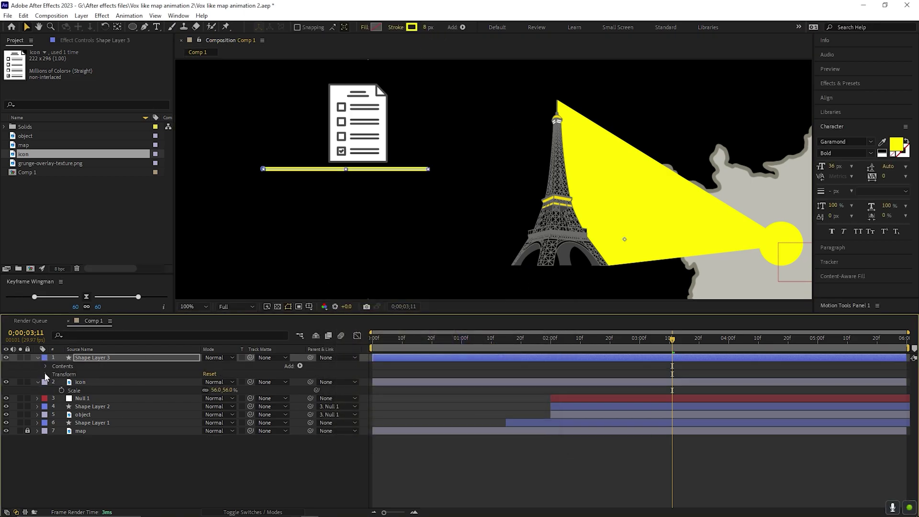
left_click(300, 366)
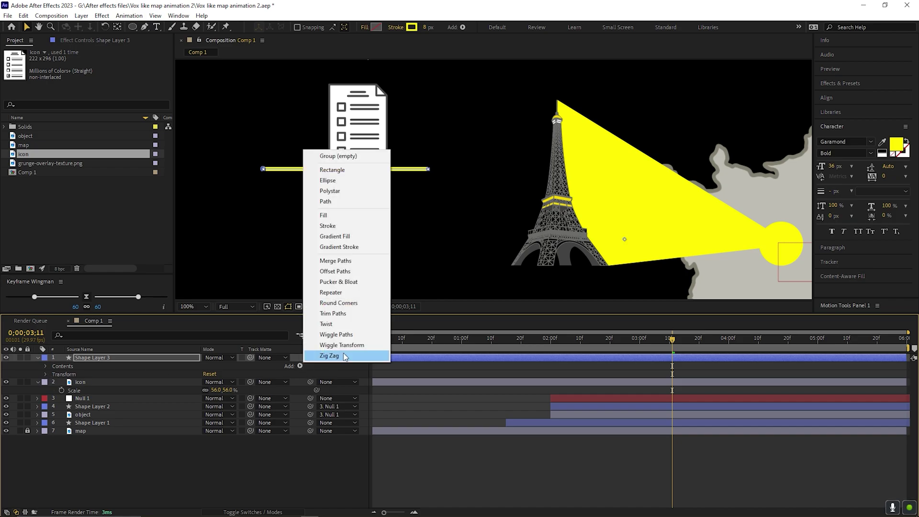
left_click(346, 313)
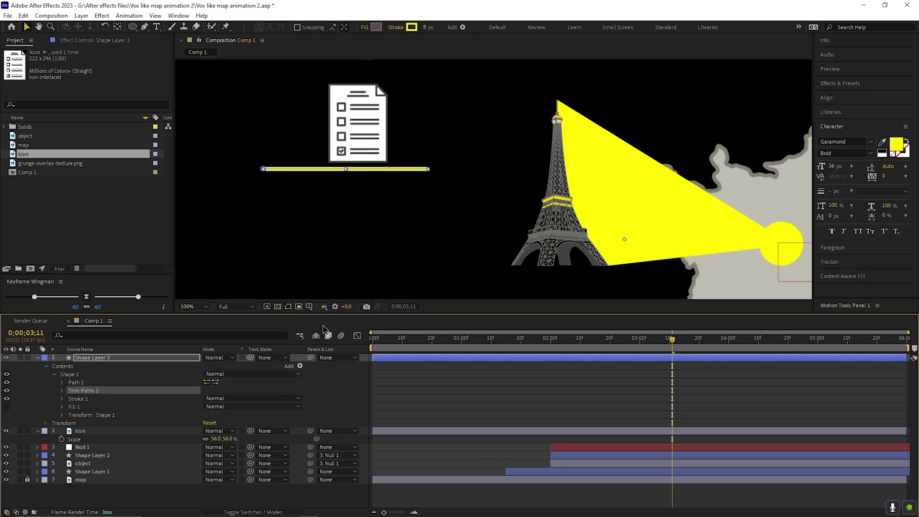
left_click(62, 390)
left_click_drag(520, 362, 749, 360)
left_click_drag(672, 339, 602, 355)
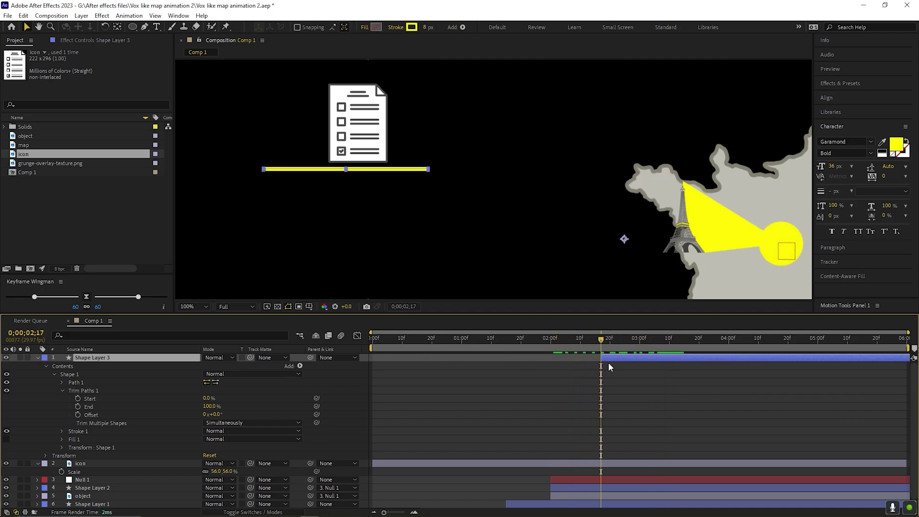
- Keyframe the underline's Trim Paths End from 0% at 0;00;02;17 to 100% at 0;00;03;25 and preview the animation
left_click_drag(210, 407, 155, 408)
left_click(77, 406)
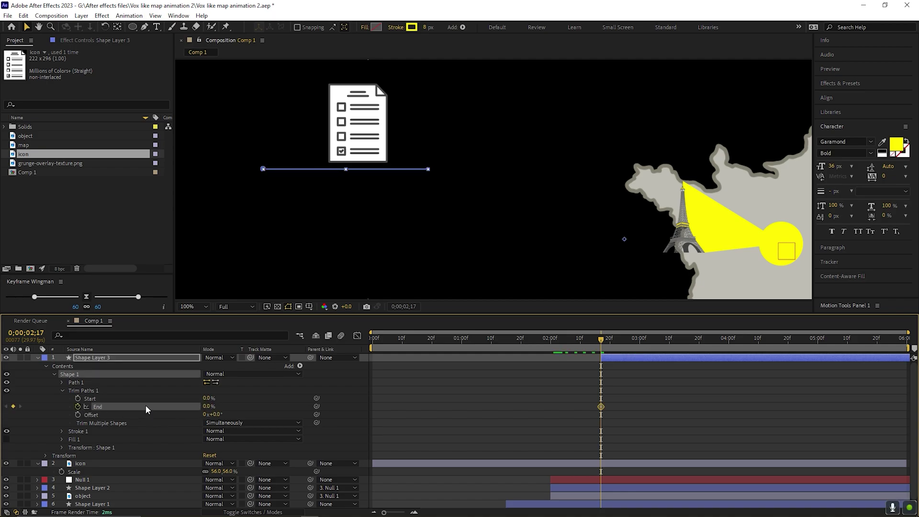
left_click_drag(680, 350, 715, 350)
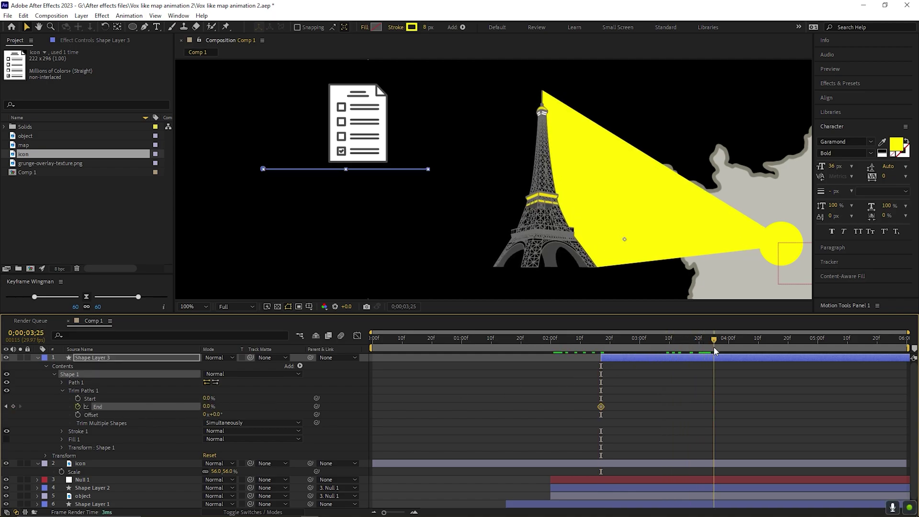
left_click_drag(209, 407, 351, 407)
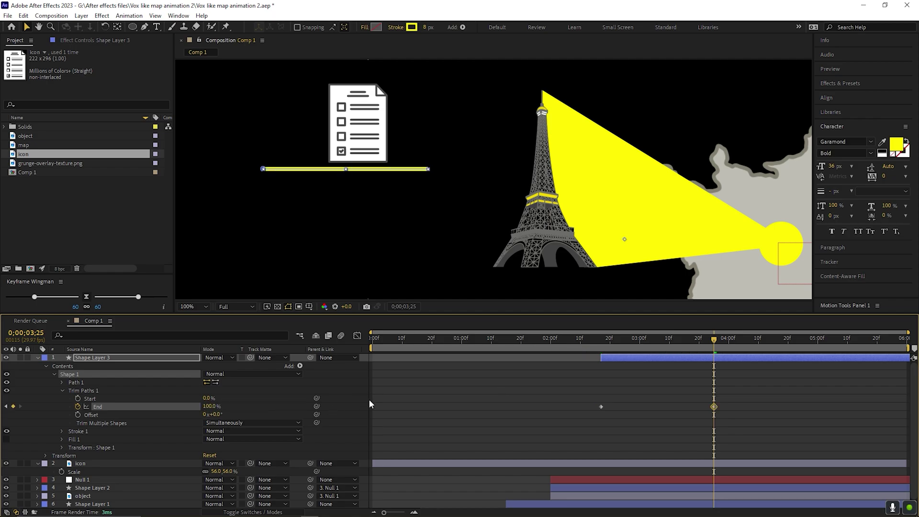
left_click(604, 338)
key("space")
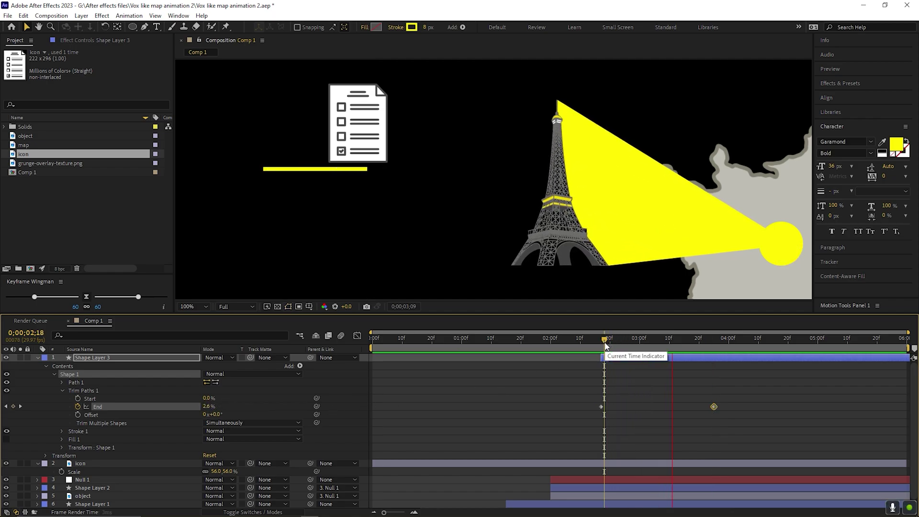
key("space")
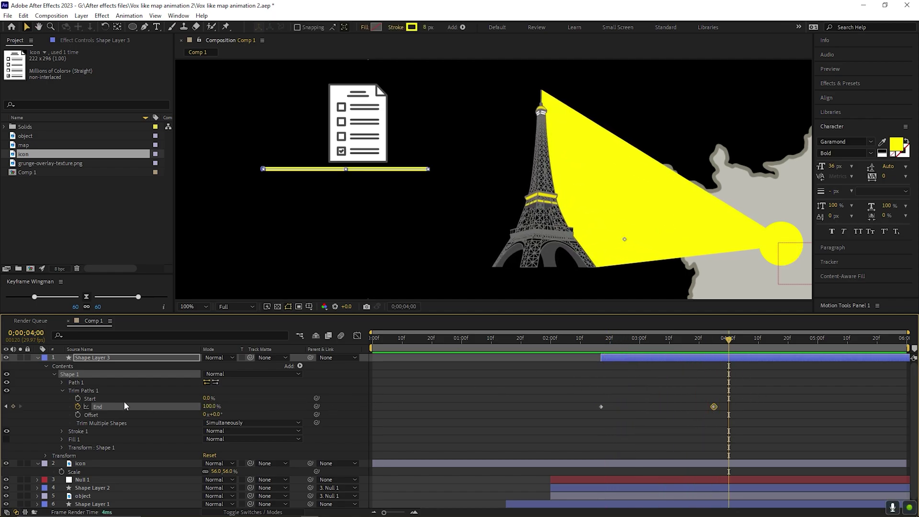
- Move the document icon down so it overlaps the yellow line, and collapse the line layer's properties
left_click_drag(368, 126, 358, 159)
key("Return")
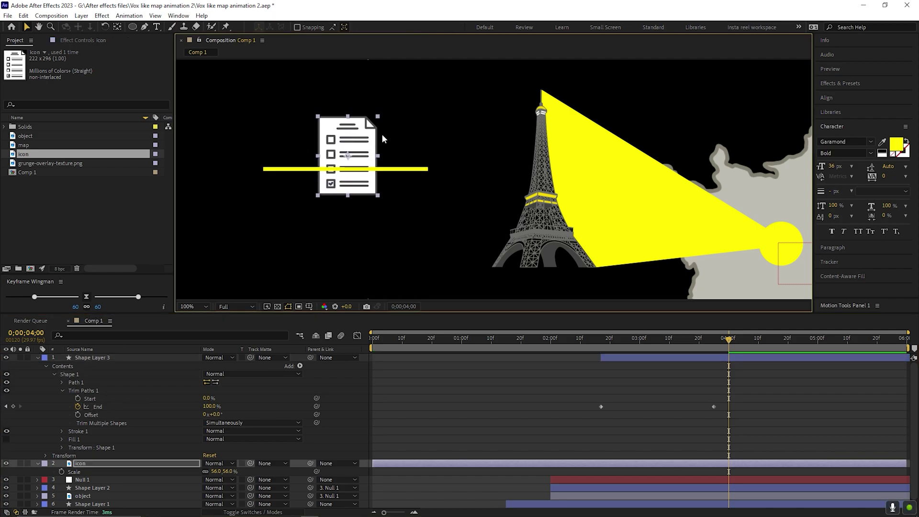
left_click(37, 358)
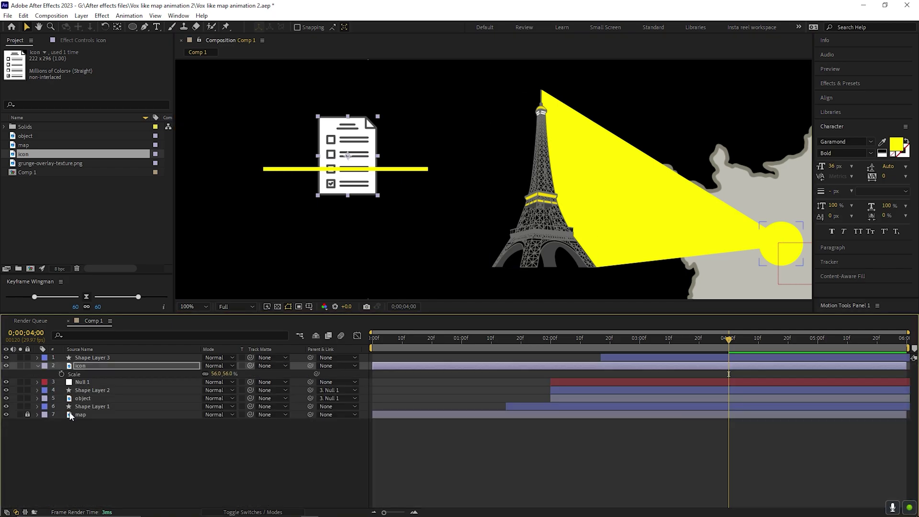
left_click(284, 240)
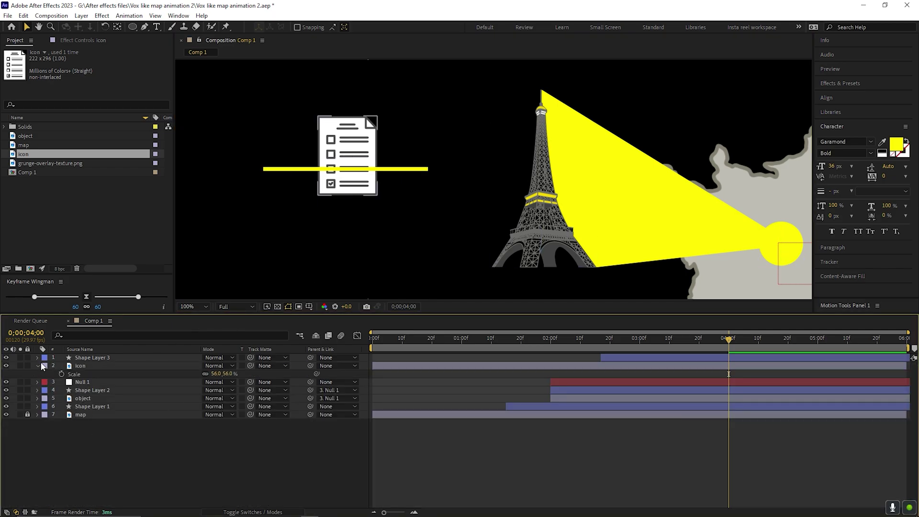
- Set the yellow line's stroke Line Cap to Round Cap and collapse its layer properties
left_click(36, 357)
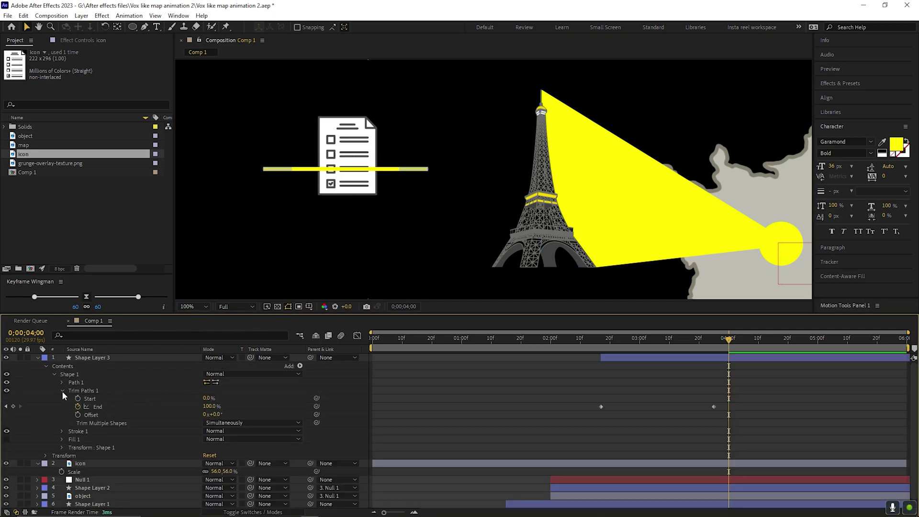
left_click(62, 391)
left_click(62, 382)
left_click(62, 384)
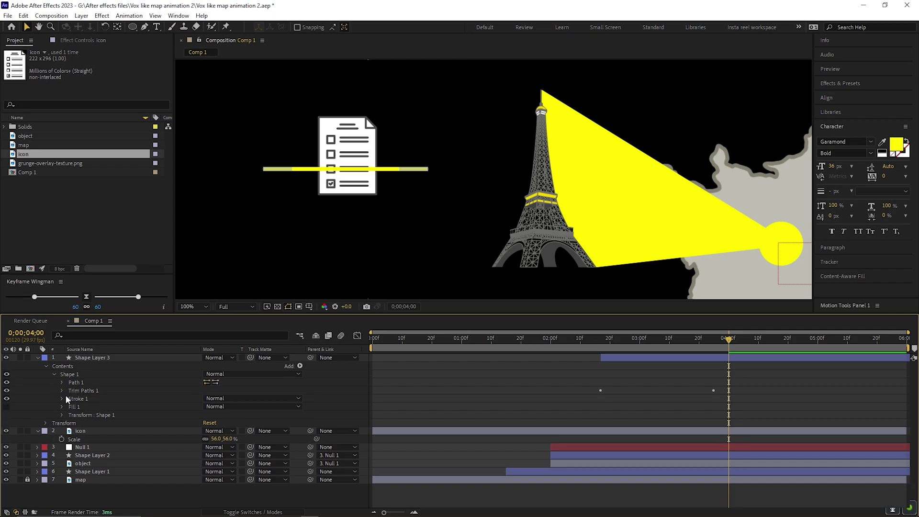
left_click(61, 398)
left_click(225, 439)
left_click(223, 459)
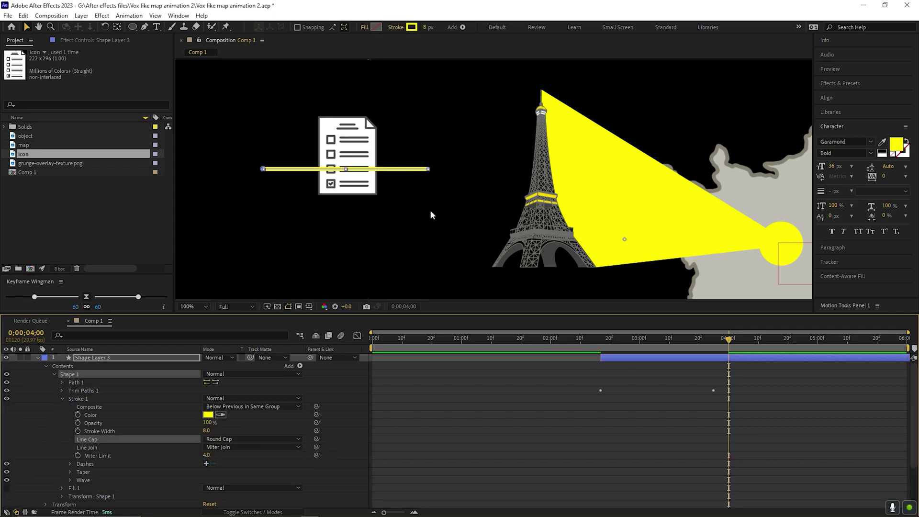
left_click(62, 399)
left_click(36, 358)
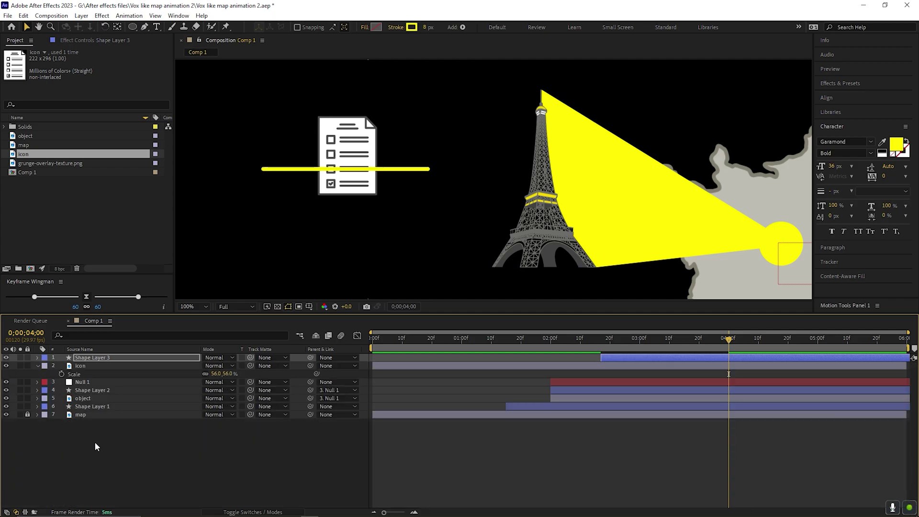
- Draw a rectangle on a new shape layer, as wide as the yellow line and with its lower edge on it
left_click(95, 441)
left_click(132, 26)
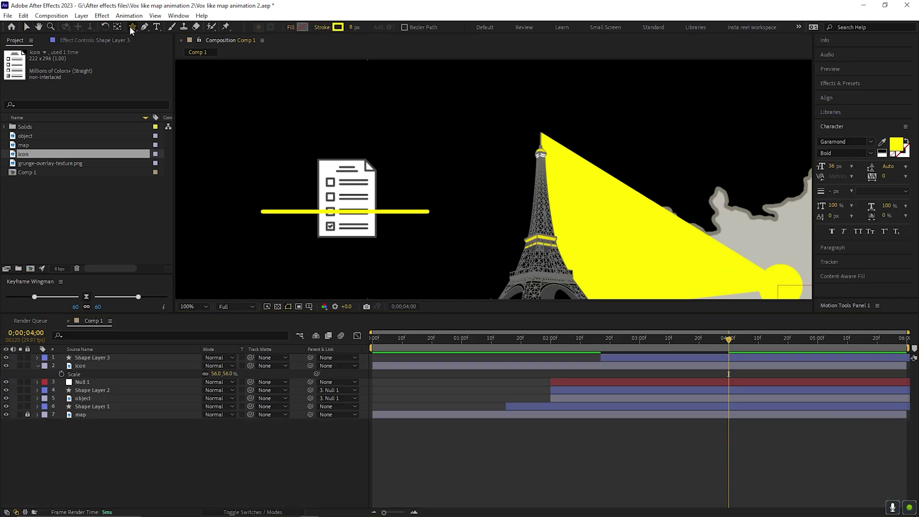
left_click_drag(260, 117, 430, 212)
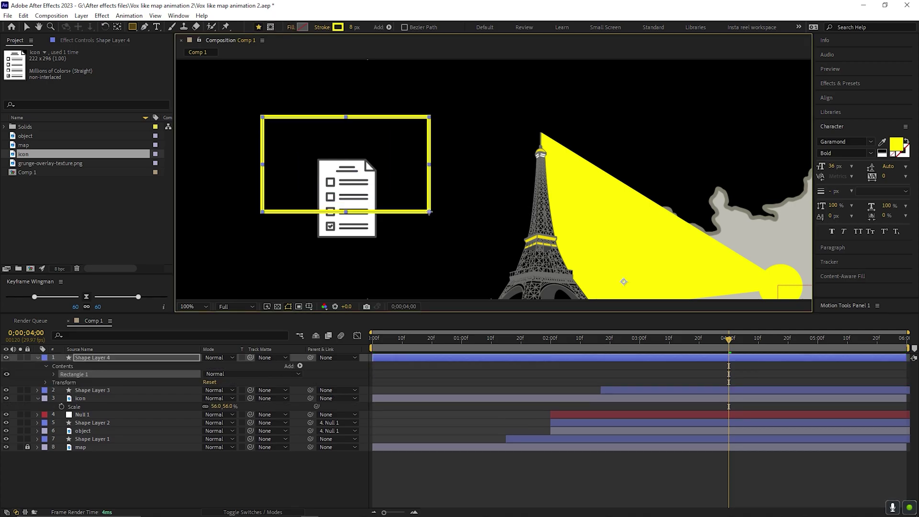
key("v")
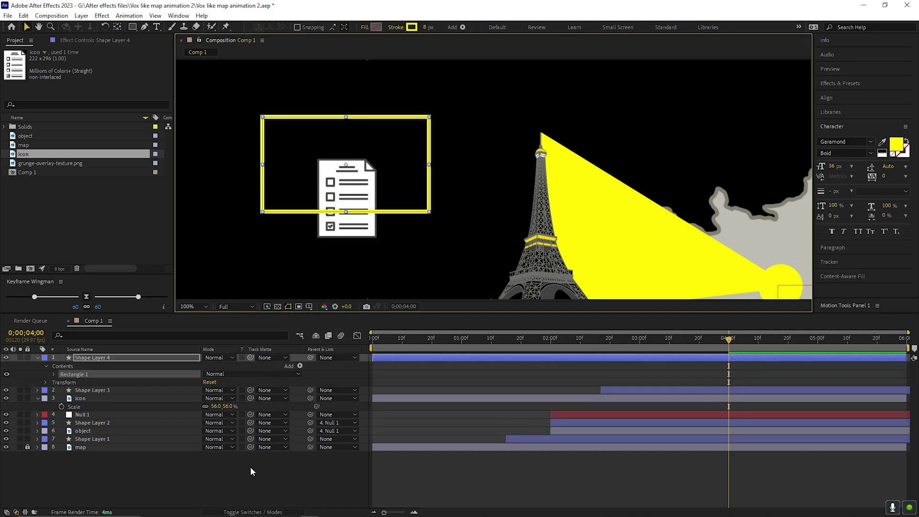
- Rename the rectangle's shape layer "icon matte" and place it directly above the icon layer
right_click(114, 357)
left_click(140, 329)
type("icon matte")
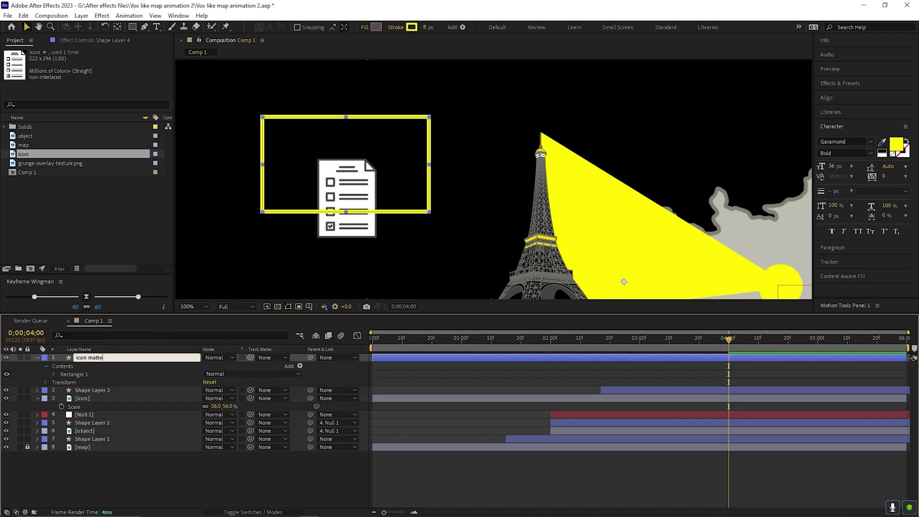
key("Return")
left_click_drag(106, 359, 96, 397)
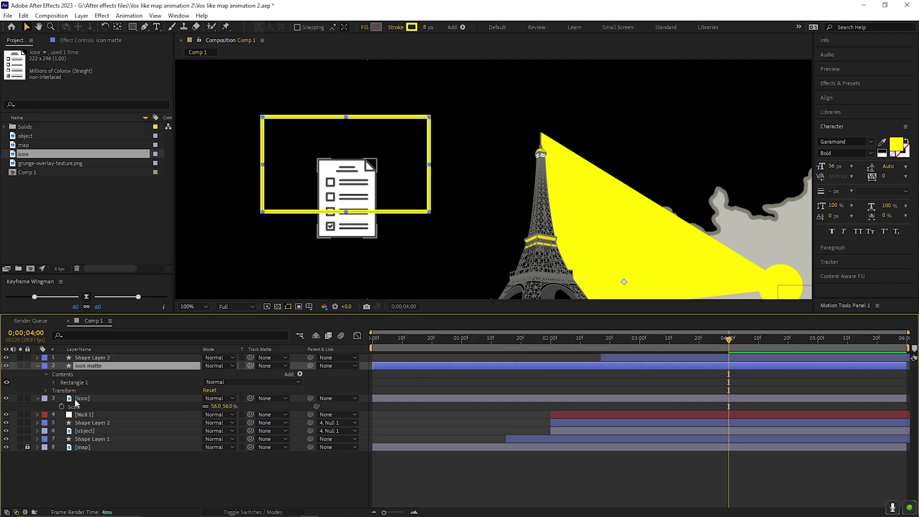
left_click(37, 366)
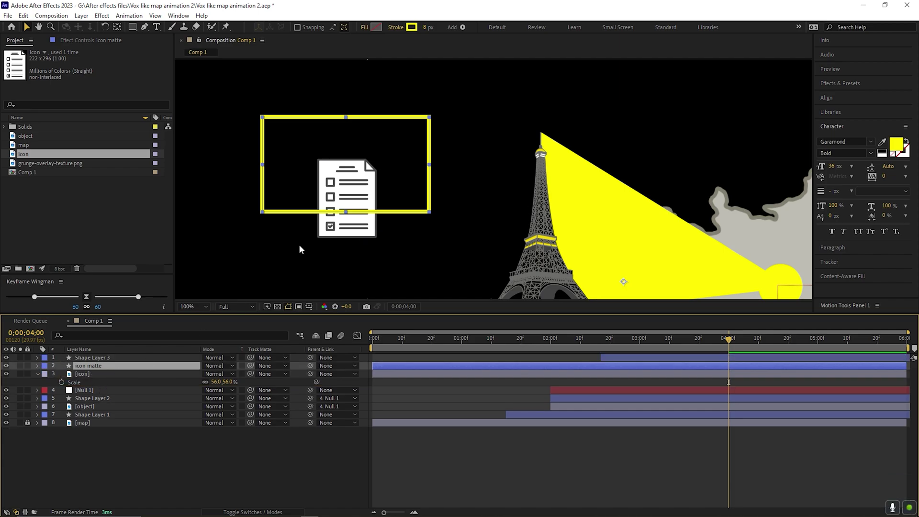
- Remove the icon matte rectangle's stroke and give it a solid yellow fill
left_click(395, 28)
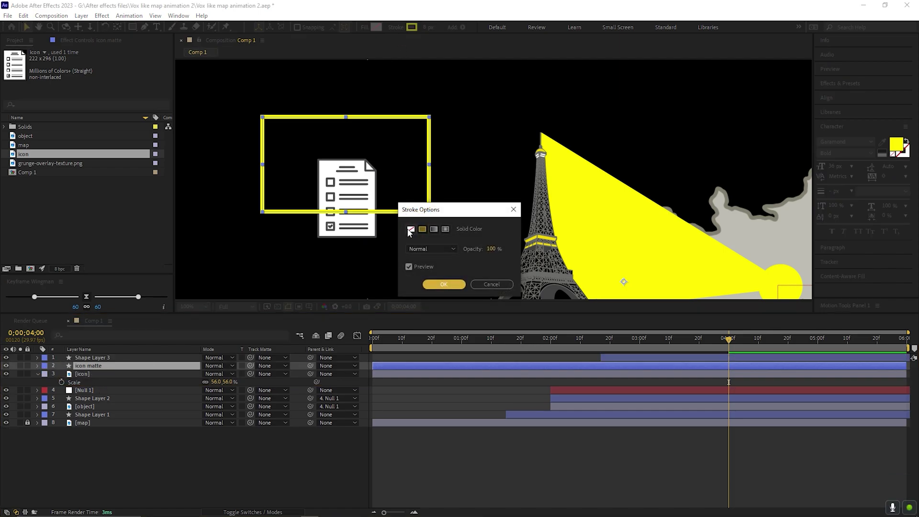
left_click(412, 249)
left_click(443, 284)
left_click(375, 27)
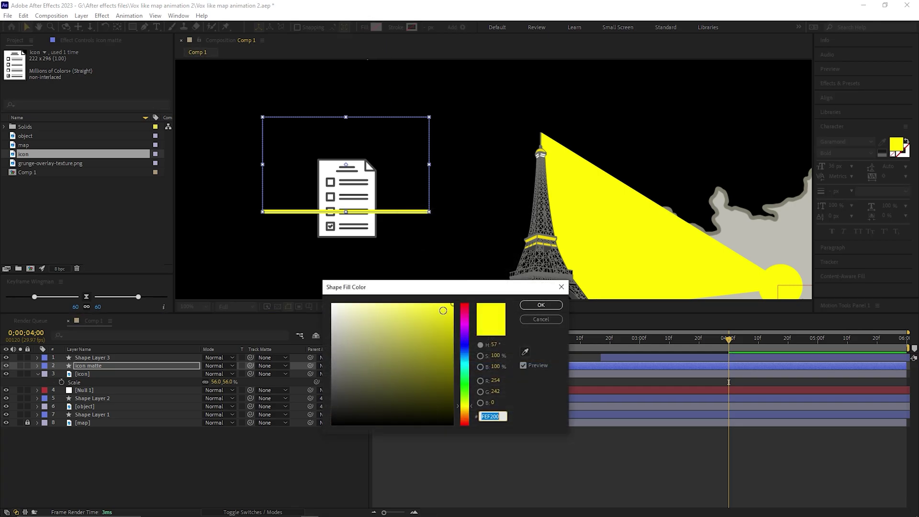
left_click(541, 302)
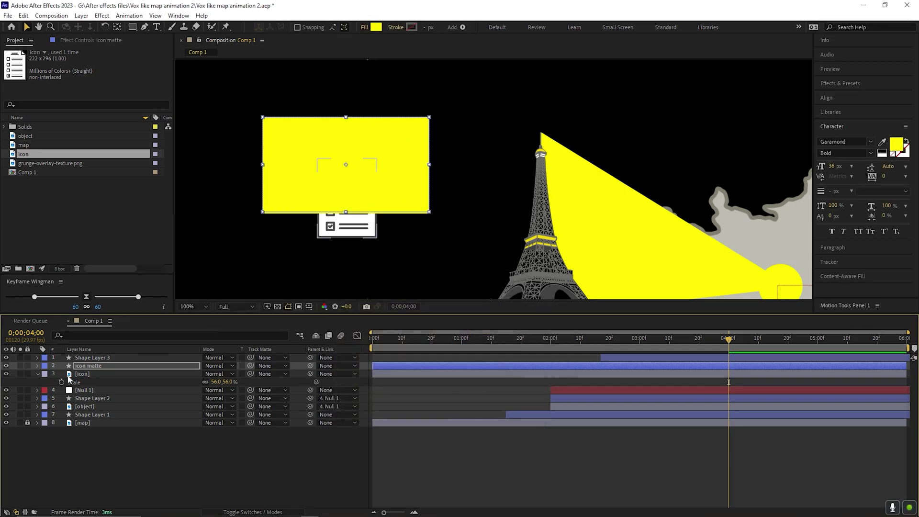
- Collapse the icon layer's properties and set its track matte to the icon matte layer
left_click(35, 374)
left_click(38, 374)
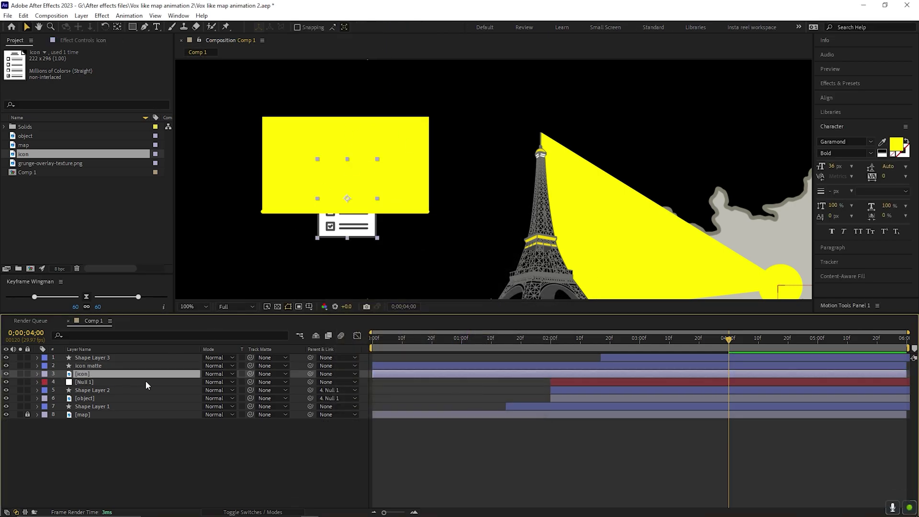
left_click(267, 374)
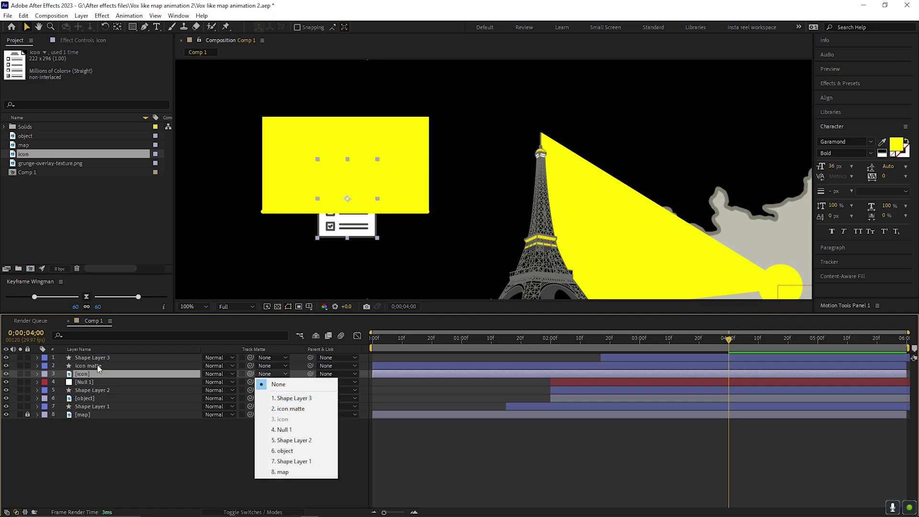
left_click(289, 409)
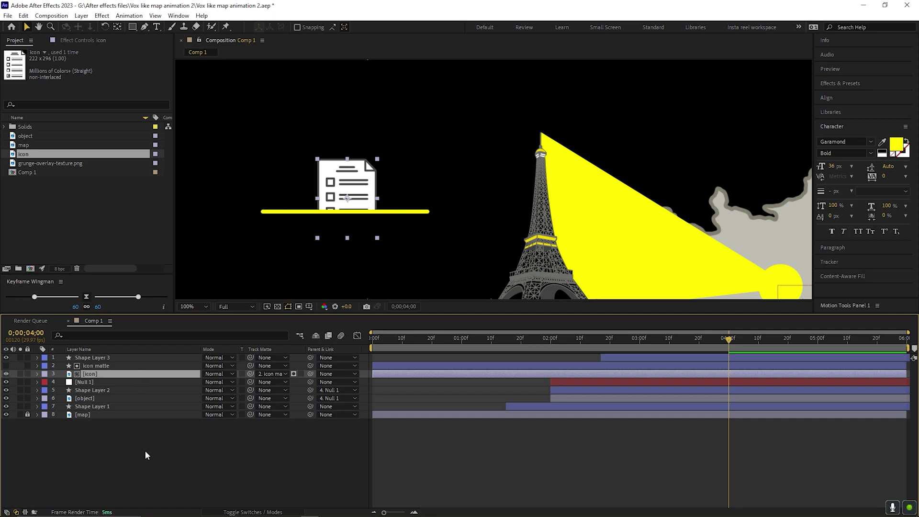
- Reveal the icon's Position and Rotation, and shift the icon and icon matte layers to start at 0;00;02;17
key("p")
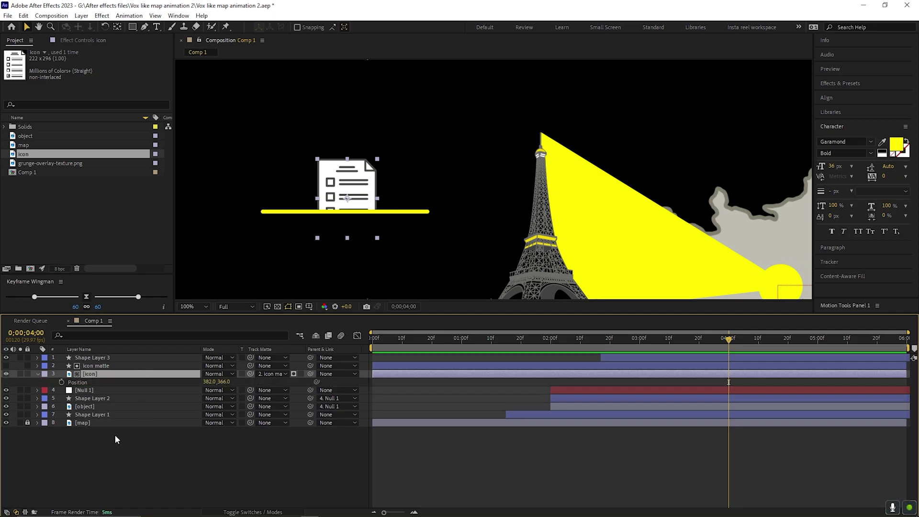
key("shift+r")
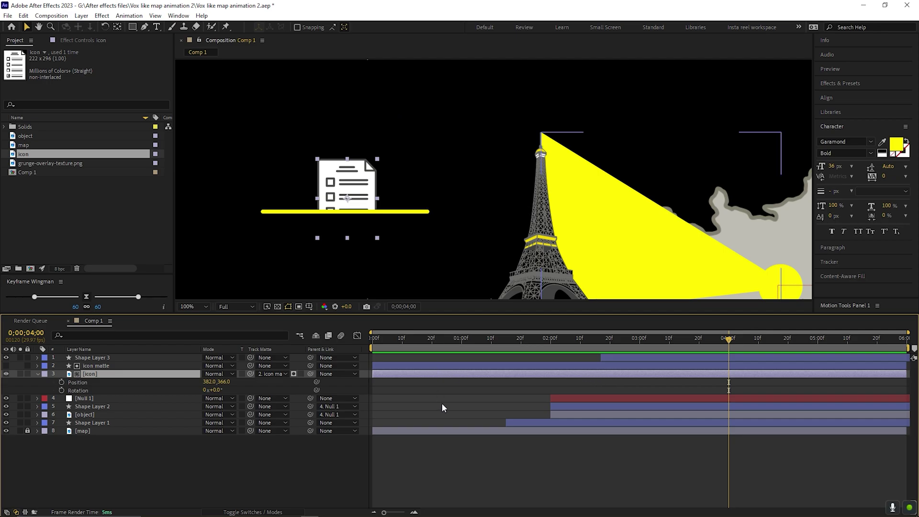
left_click(385, 367, "shift")
left_click_drag(385, 366, 624, 378)
- Keyframe the icon's Position and a 17° Rotation at 0;00;03;25 and return the playhead to 0;00;02;17
left_click_drag(684, 340, 714, 346)
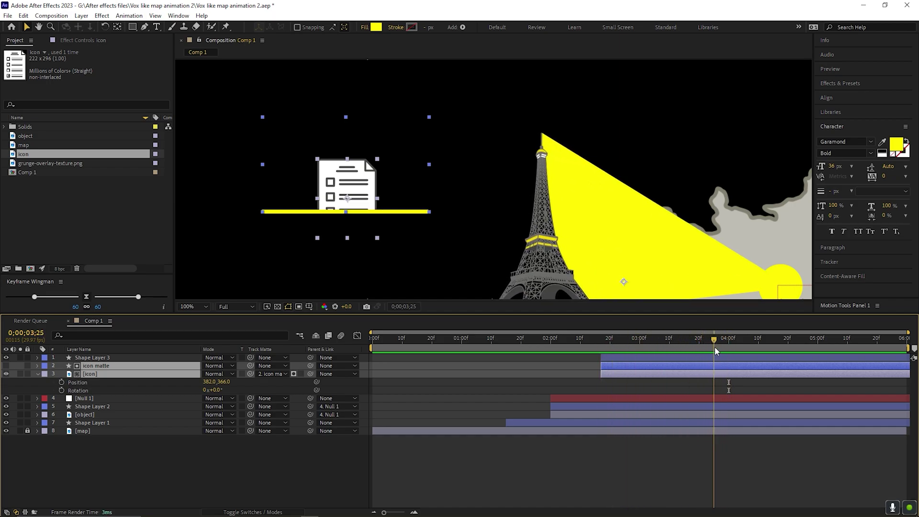
left_click(62, 382)
key("ctrl+z")
left_click_drag(217, 390, 225, 388)
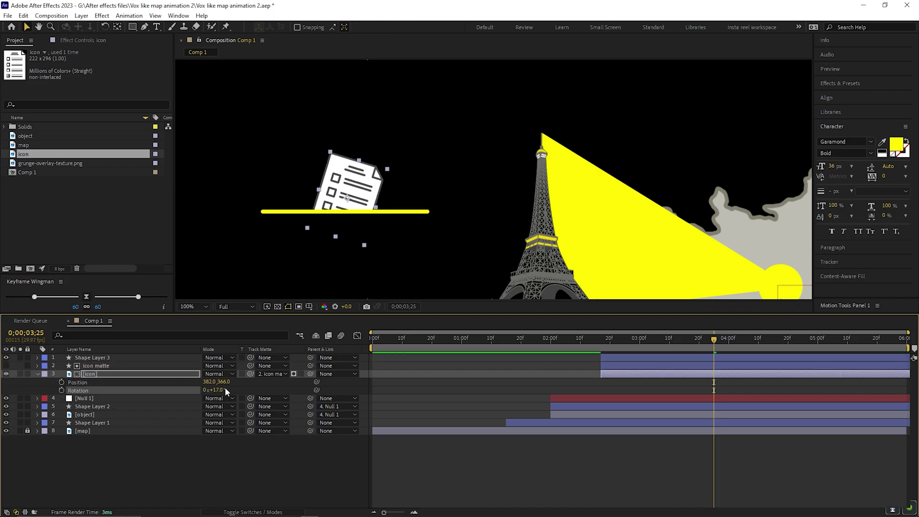
left_click(61, 383)
left_click(62, 391)
left_click_drag(712, 352, 601, 352)
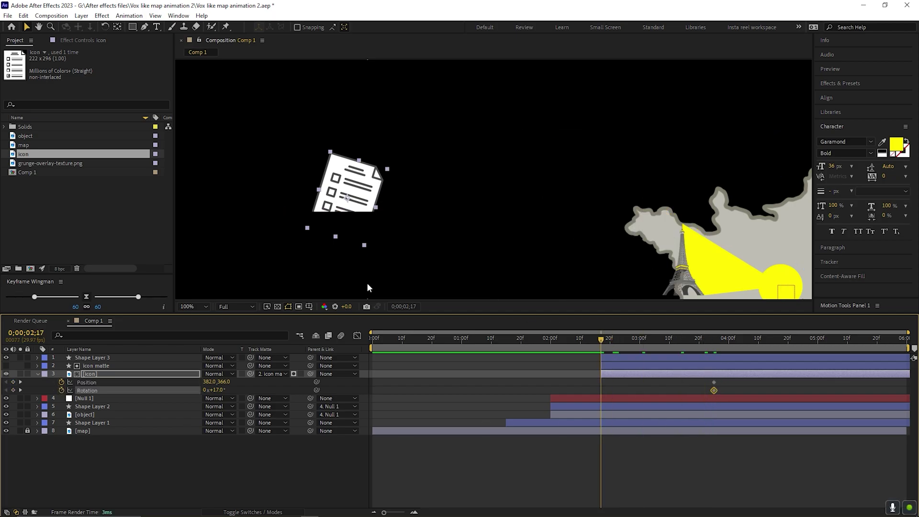
- Set the icon's Position to 382, 515 and Rotation to -25° at 0;00;02;17, and preview the rise from behind the underline
left_click_drag(223, 381, 291, 389)
left_click_drag(218, 390, 201, 390)
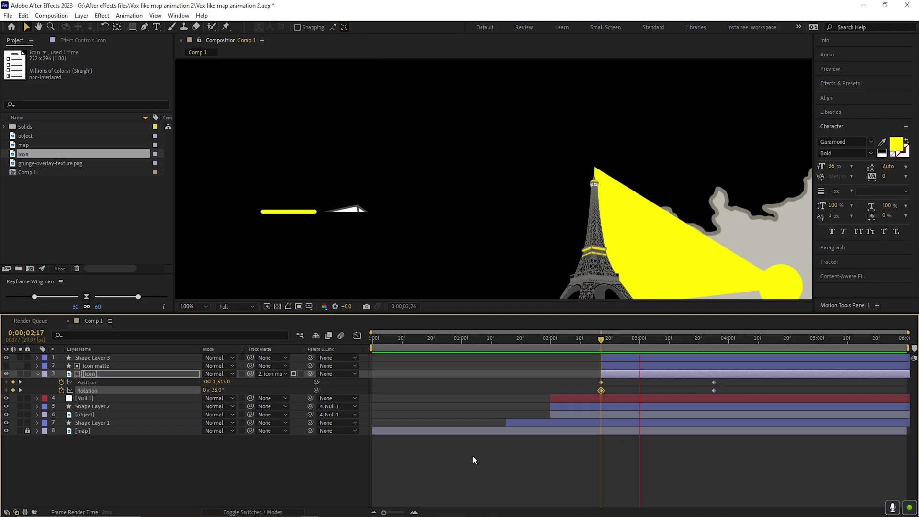
key("space")
- Shift the icon and icon matte layers together so that they start at 0;00;03;00
left_click_drag(611, 340, 691, 347)
left_click(676, 366, "shift")
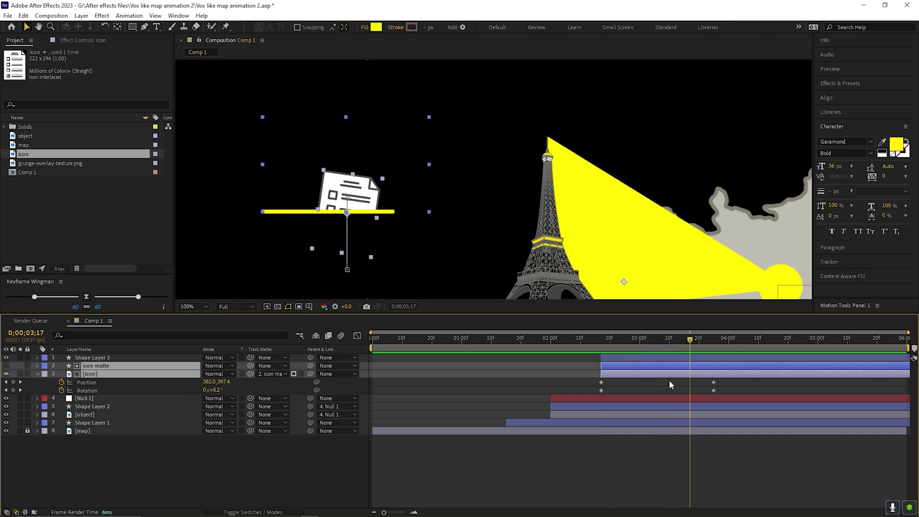
left_click_drag(651, 378, 691, 376)
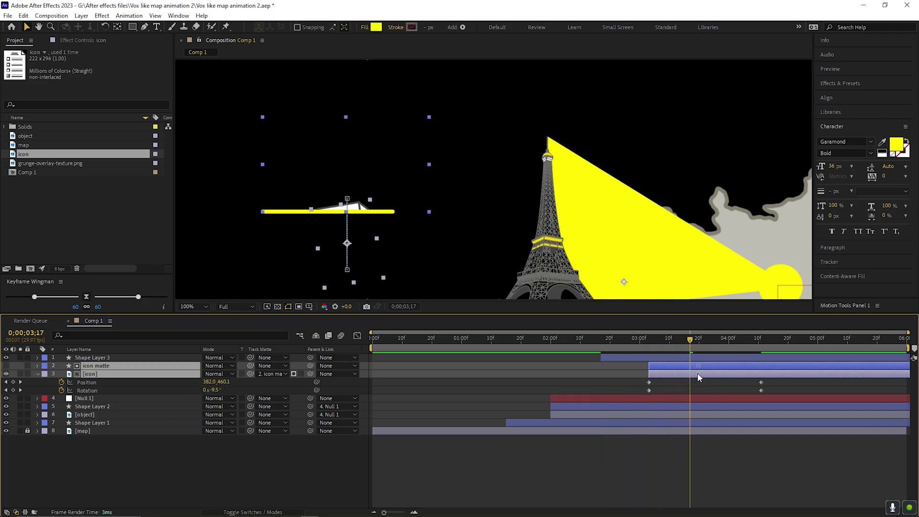
left_click_drag(673, 343, 758, 348)
- Easy-ease the icon's Position and Rotation keyframes, lengthen the ending influence in the speed graph for a fast start and slow finish, and preview
mouse_move(769, 382)
left_mouse_down()
mouse_move(608, 386)
mouse_move(758, 392)
left_mouse_up()
key("F9")
left_click(357, 336)
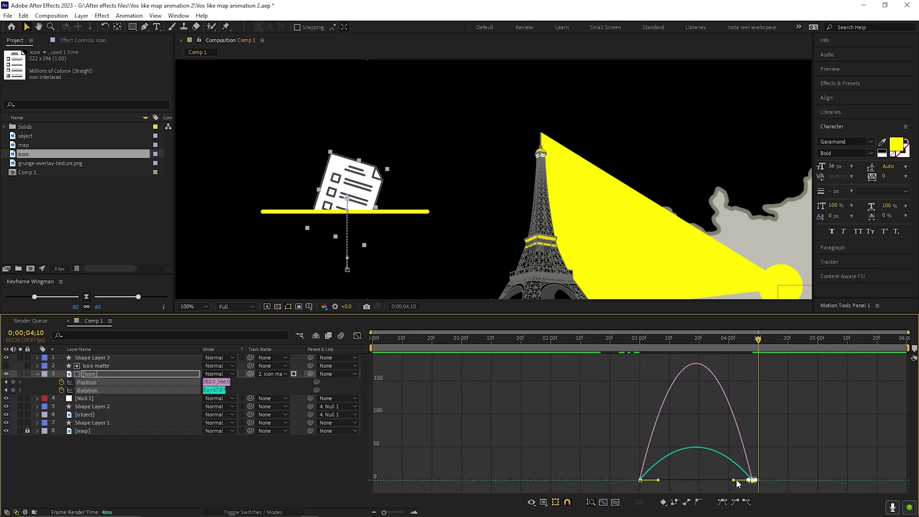
left_click_drag(733, 480, 705, 480)
left_click_drag(647, 346, 634, 346)
key("space")
key("space")
key("space")
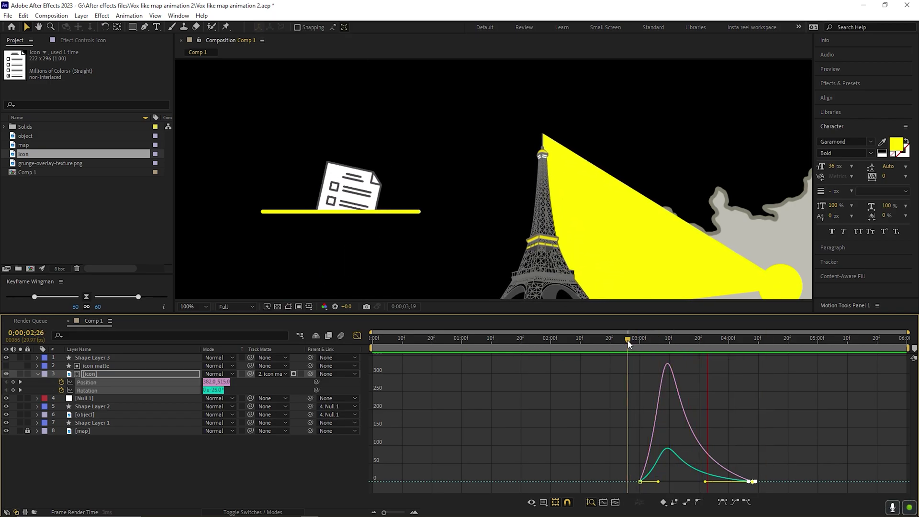
left_click(357, 335)
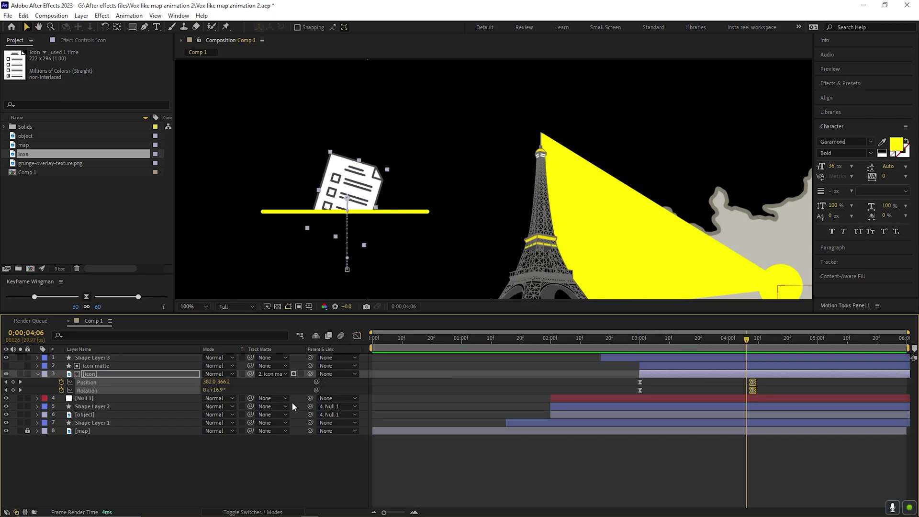
- Add the yellow text PARIS and place it centred just below the yellow underline
left_click_drag(457, 186, 427, 121)
left_click(156, 27)
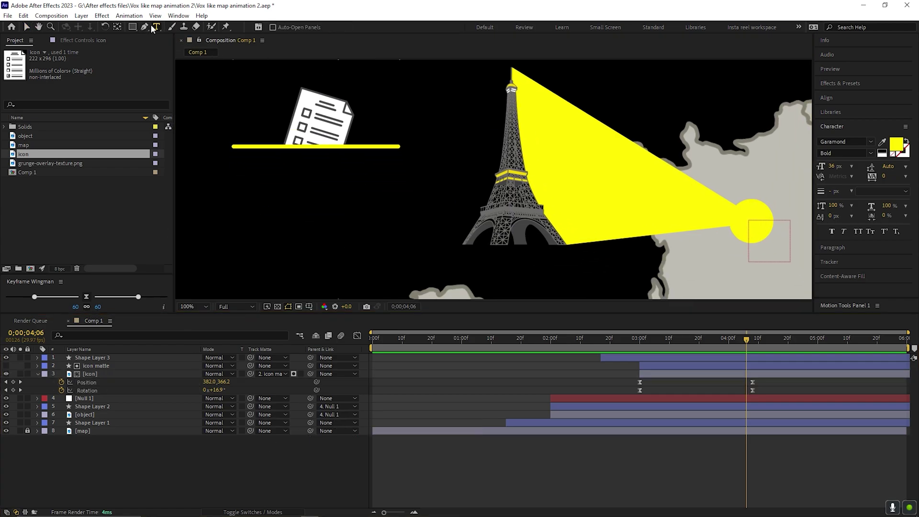
left_click(283, 168)
type("PARIS")
key("Escape")
left_click_drag(306, 159, 336, 169)
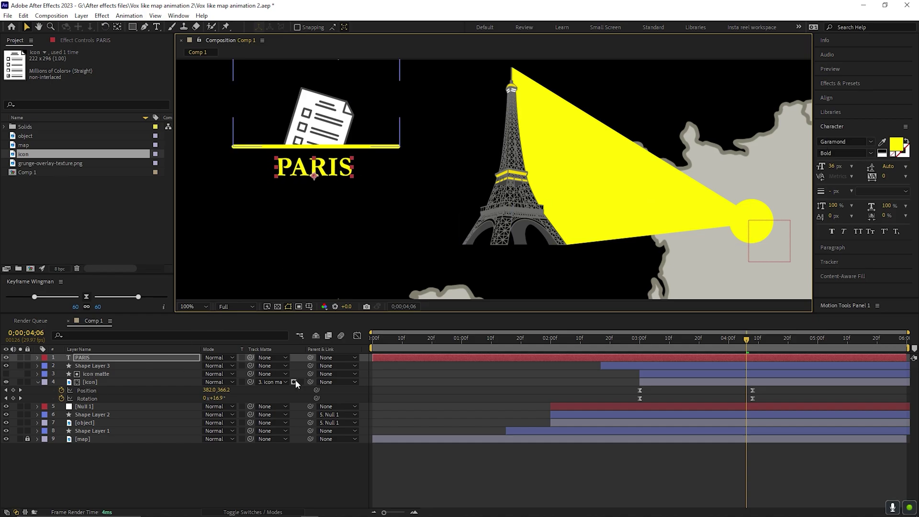
- Make the PARIS text layer 3D and set its Anchor Point to 0, -24, 0 at the top edge of the letters
left_click(279, 513)
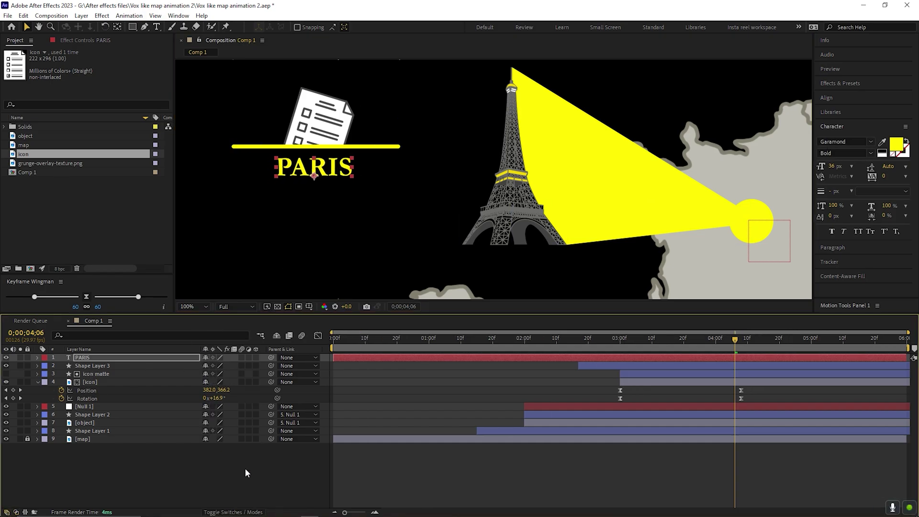
left_click(257, 358)
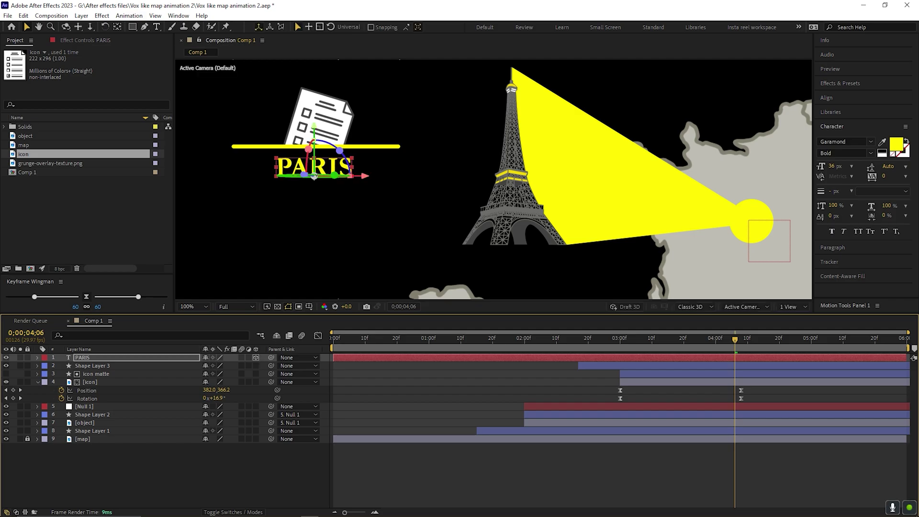
key("a")
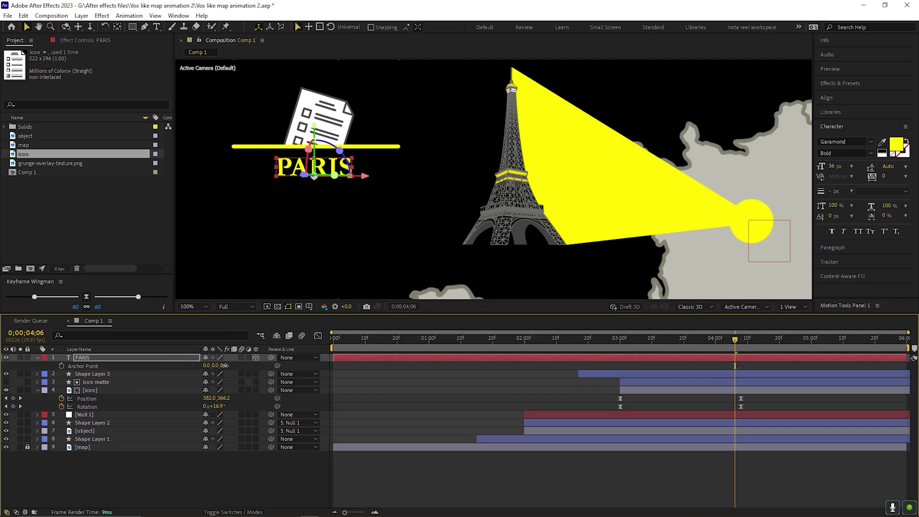
left_click_drag(224, 365, 206, 369)
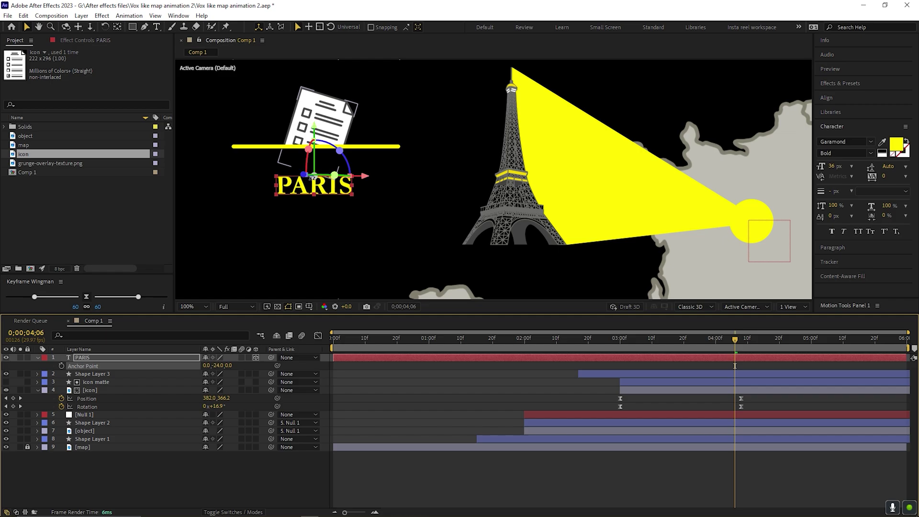
- Move the PARIS text back up beneath the underline by setting its Position to 374, 418, 0
key("p")
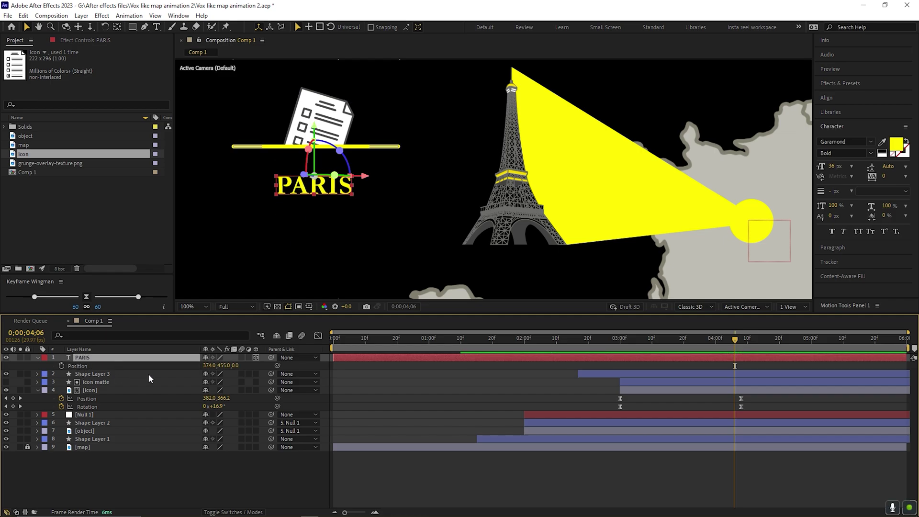
left_click_drag(218, 366, 196, 370)
left_click(96, 472)
- Start the PARIS layer at 0;00;03;00 and keyframe its X Rotation at 0° at 0;00;04;08
left_click(89, 359)
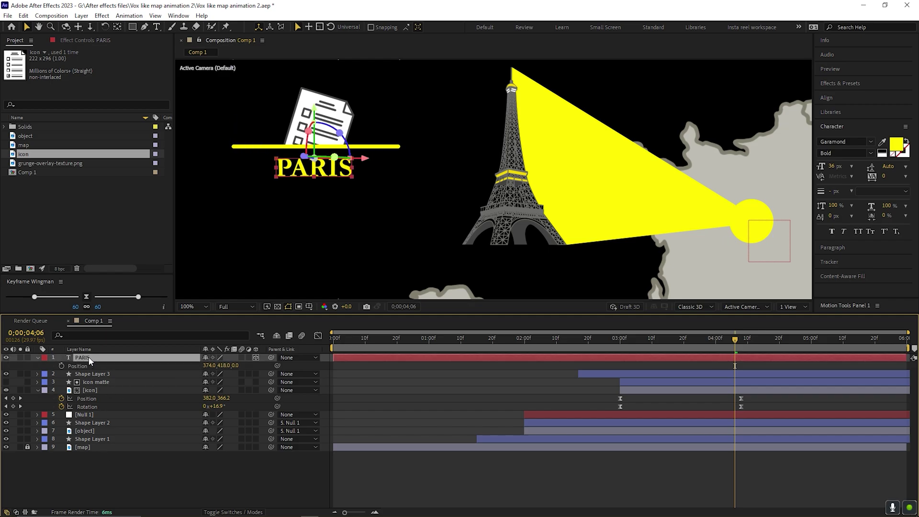
key("r")
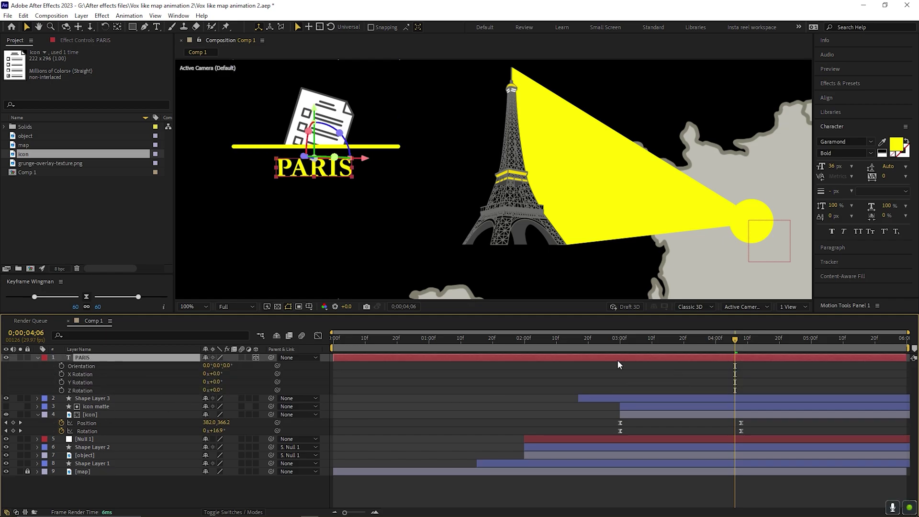
left_click_drag(469, 354, 754, 358)
left_click(62, 374)
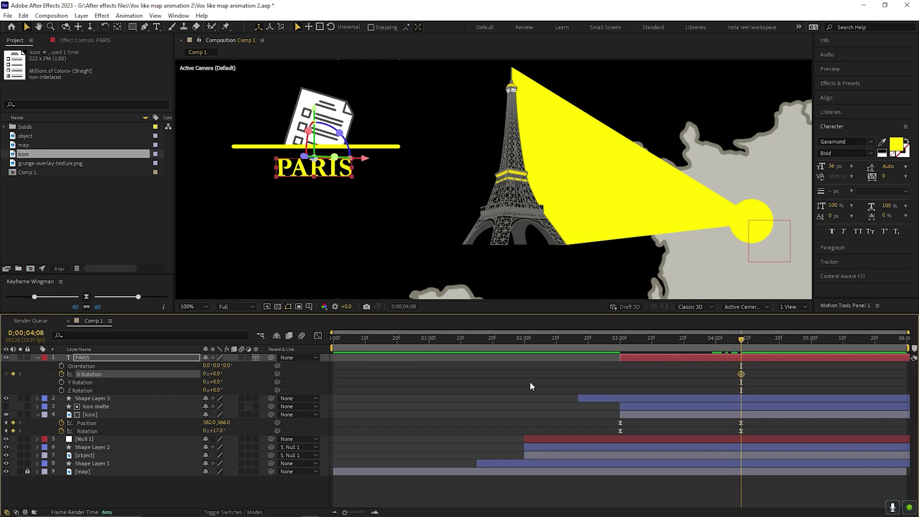
- Keyframe the PARIS layer's X Rotation at -87° at 0;00;03;00 so the text lies edge-on
left_click_drag(667, 343, 623, 345)
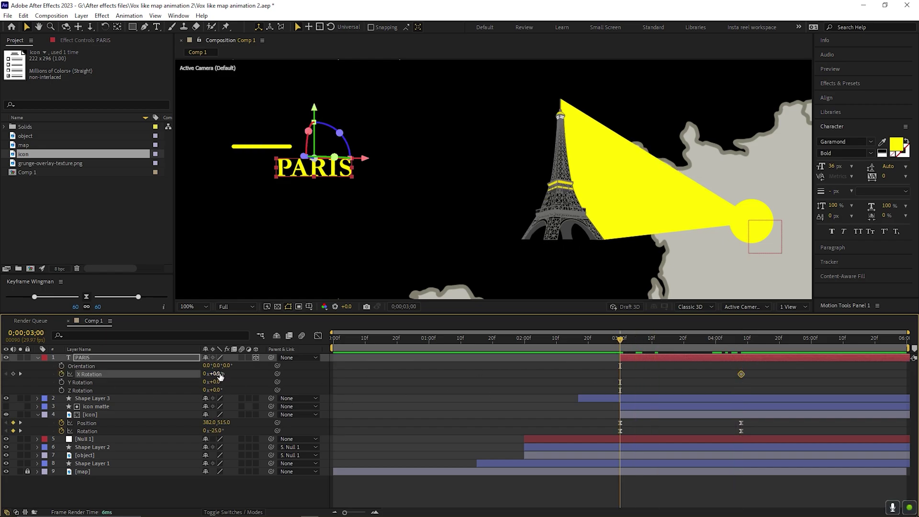
left_click_drag(222, 372, 172, 371)
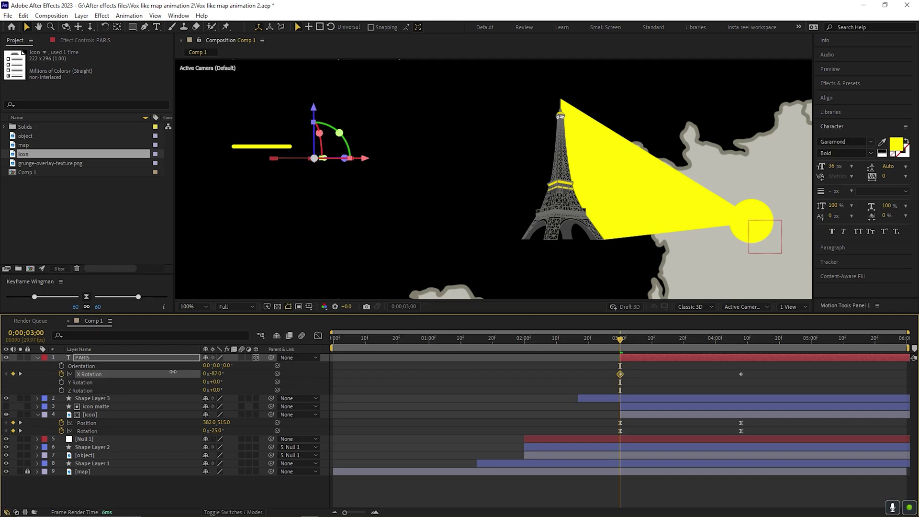
left_click(318, 232)
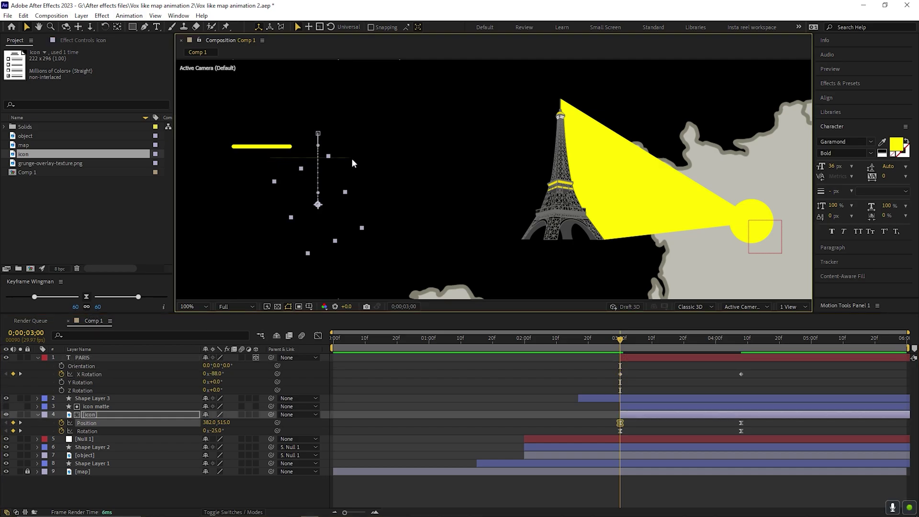
scroll(310, 155, "up", 4)
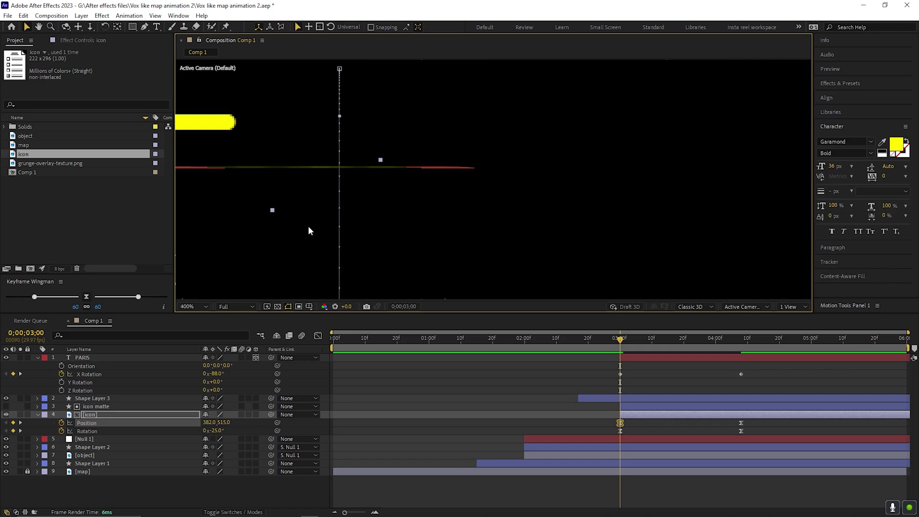
left_click_drag(219, 374, 218, 374)
left_click(417, 400)
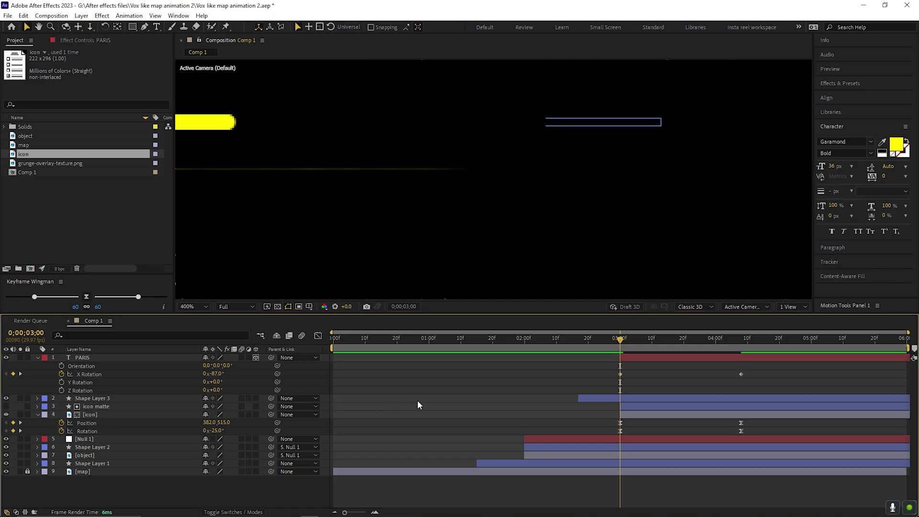
scroll(379, 219, "down", 2)
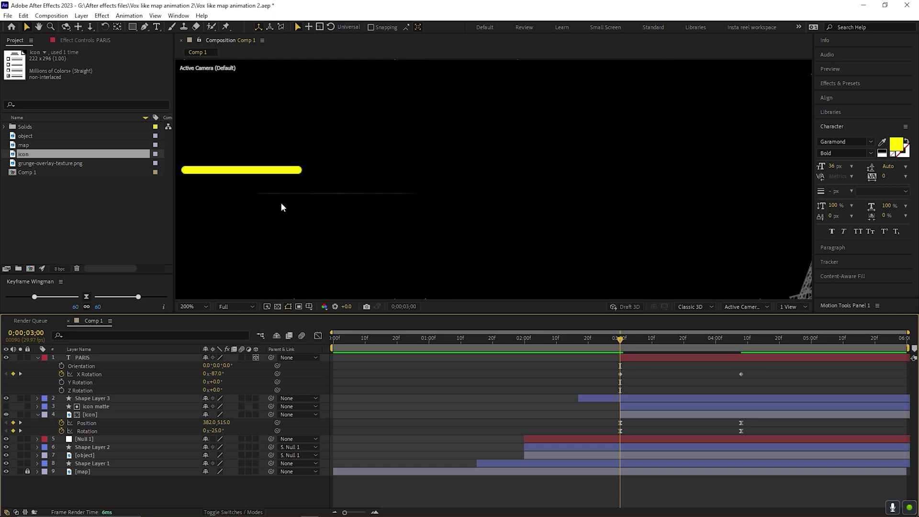
- Keyframe the PARIS layer's Opacity at 100% at 0;00;03;10 and 0% at 0;00;03;00
left_click(100, 359)
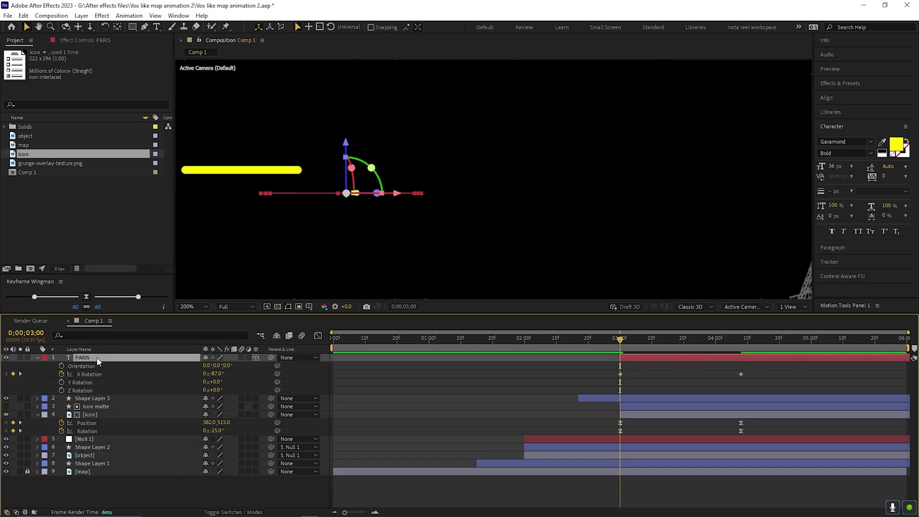
key("shift+t")
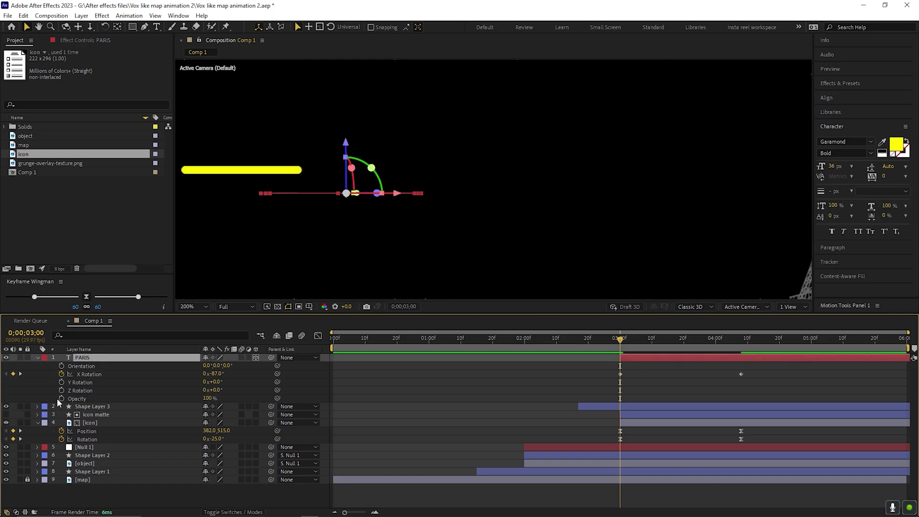
left_click_drag(620, 340, 654, 345)
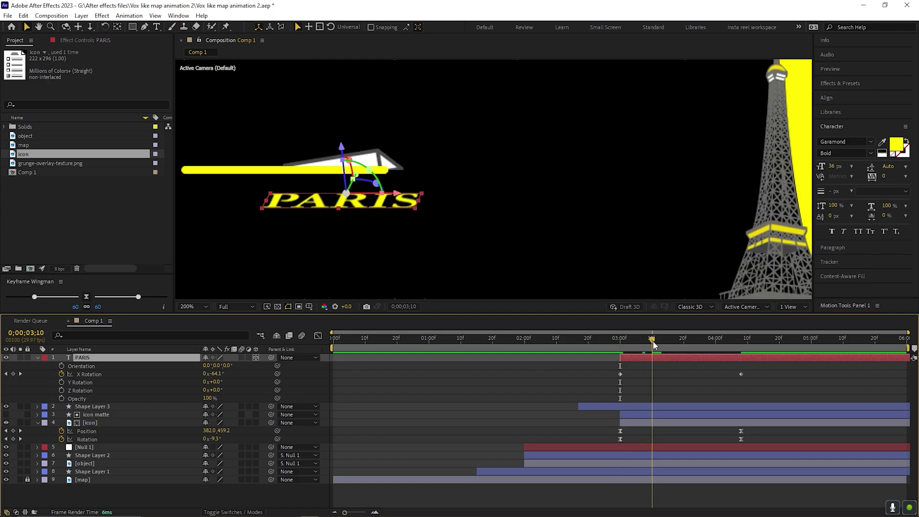
left_click(61, 399)
left_click(633, 339)
left_click(623, 338)
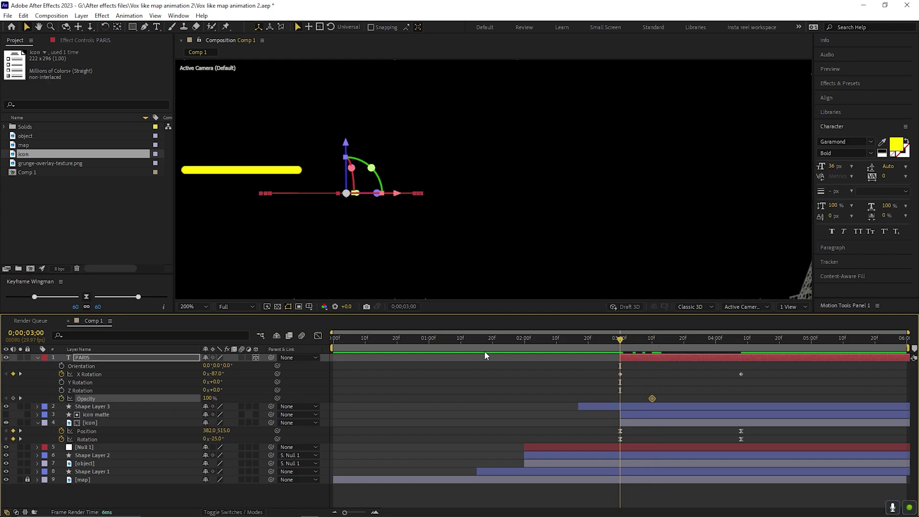
left_click(554, 420)
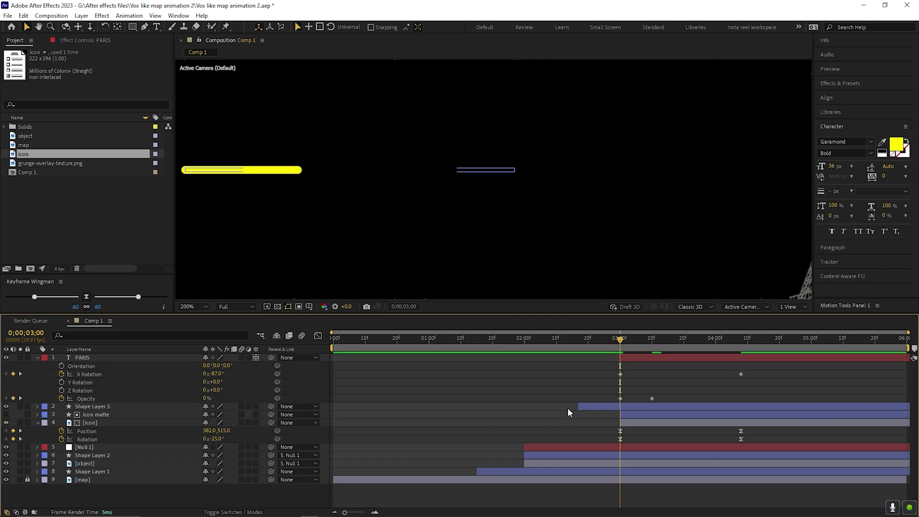
- Easy-ease the PARIS X Rotation keyframes, reshape the speed graph to an early peak with a slightly negative end velocity, and preview
left_click(627, 340)
left_click_drag(628, 341, 595, 382)
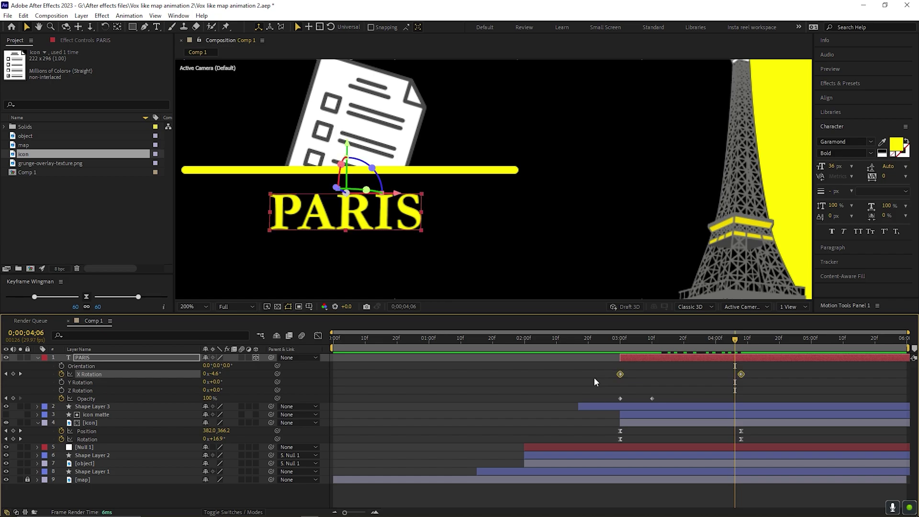
key("F9")
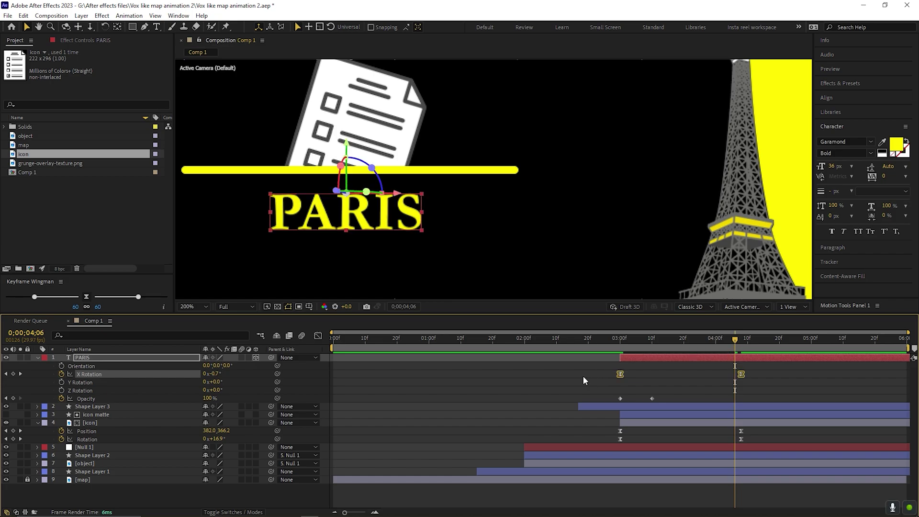
left_click(319, 338)
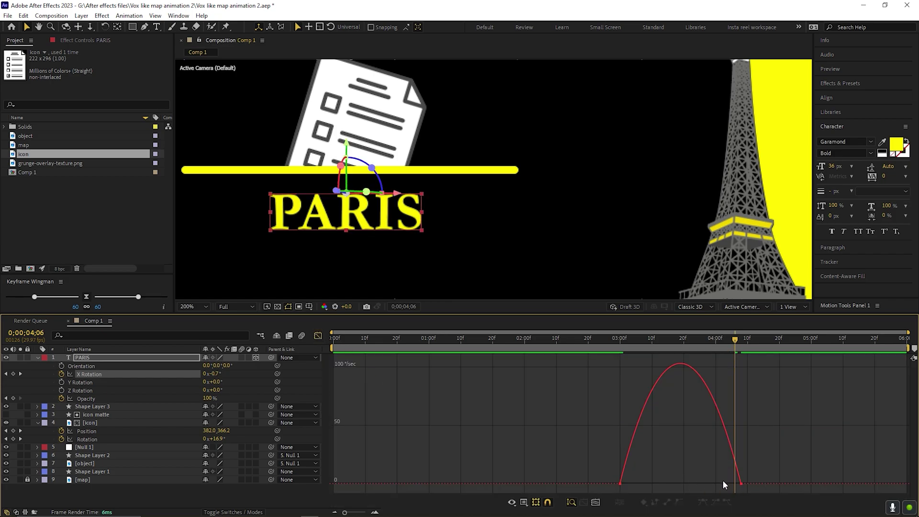
mouse_move(742, 489)
left_mouse_down()
mouse_move(698, 484)
mouse_move(743, 488)
mouse_move(743, 506)
mouse_move(742, 491)
left_mouse_up()
left_click(605, 339)
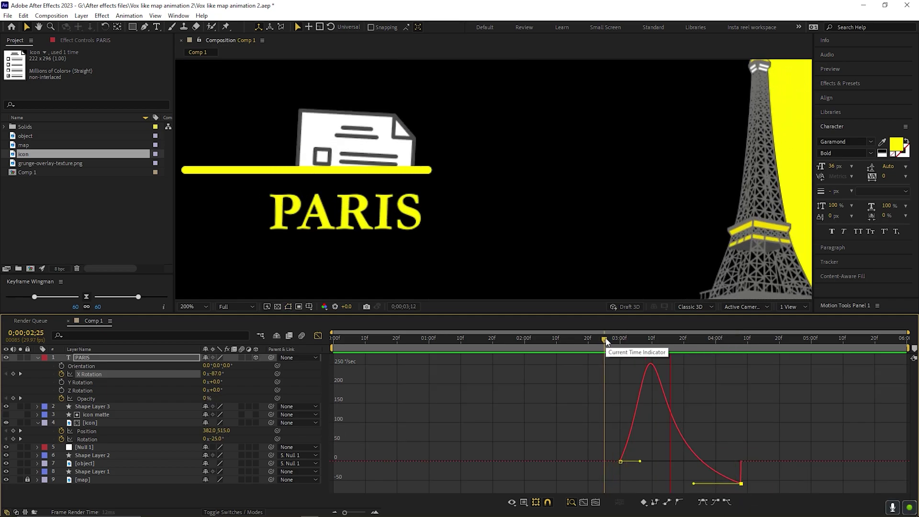
key("space")
- Try a stronger negative end velocity of about -201°/sec on the PARIS X Rotation, preview it, and undo the change
mouse_move(741, 484)
left_mouse_down()
mouse_move(744, 505)
mouse_move(743, 484)
left_mouse_up()
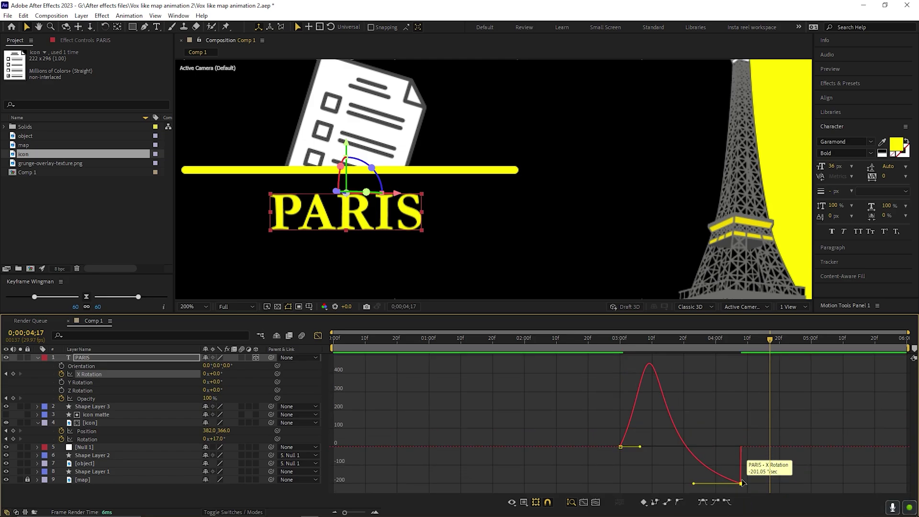
left_click_drag(682, 340, 619, 345)
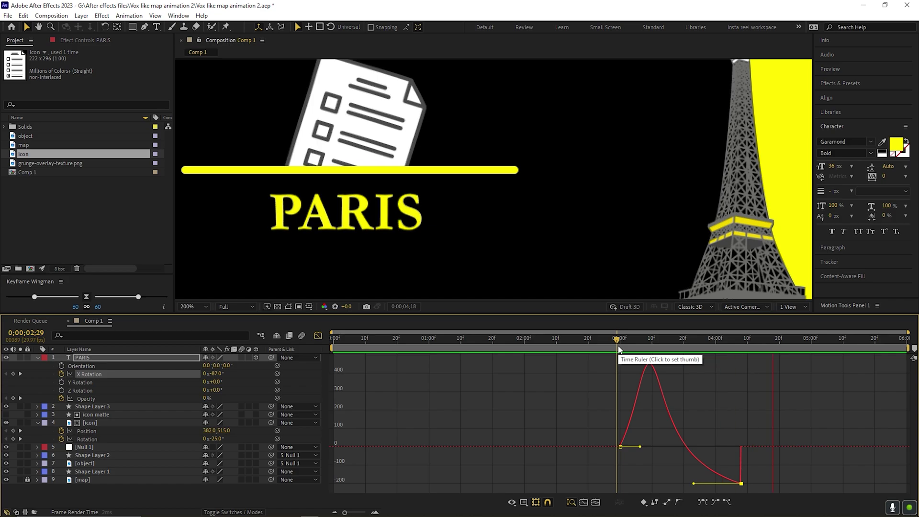
key("space")
key("ctrl+z")
left_click_drag(623, 343, 599, 345)
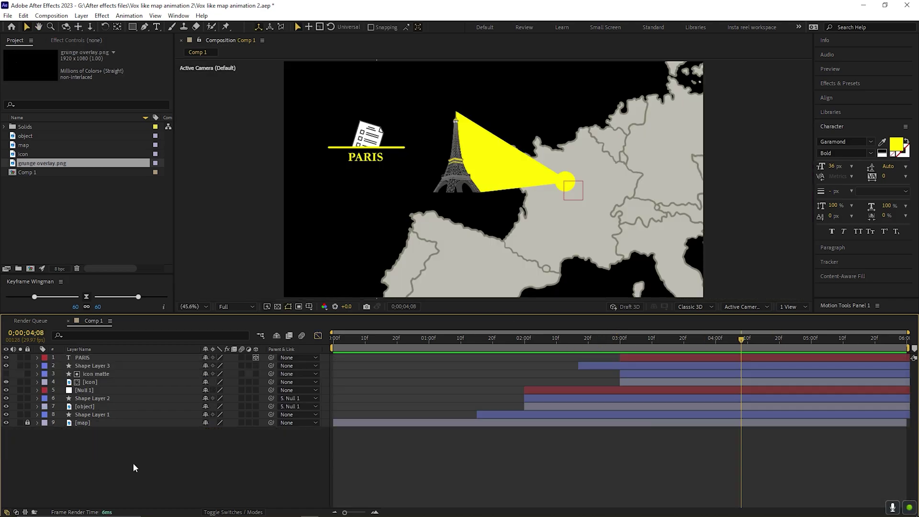
- Create a dark grey 1920 x 1080 px solid named BG and place it beneath the map layer
right_click(134, 464)
mouse_move(229, 348)
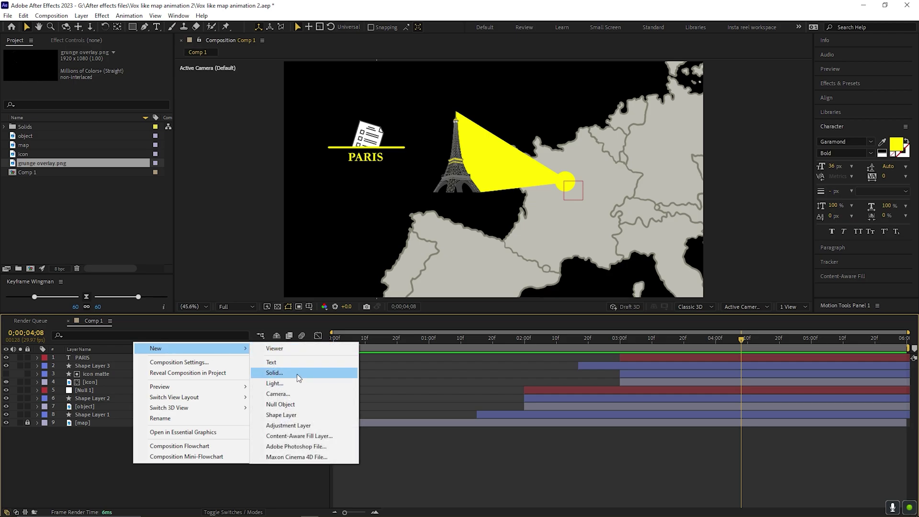
left_click(296, 375)
type("BG")
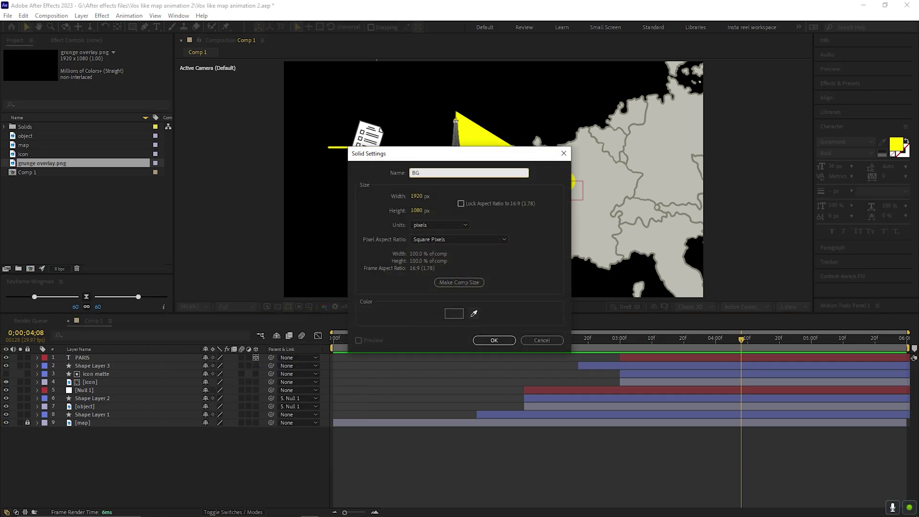
left_click(475, 341)
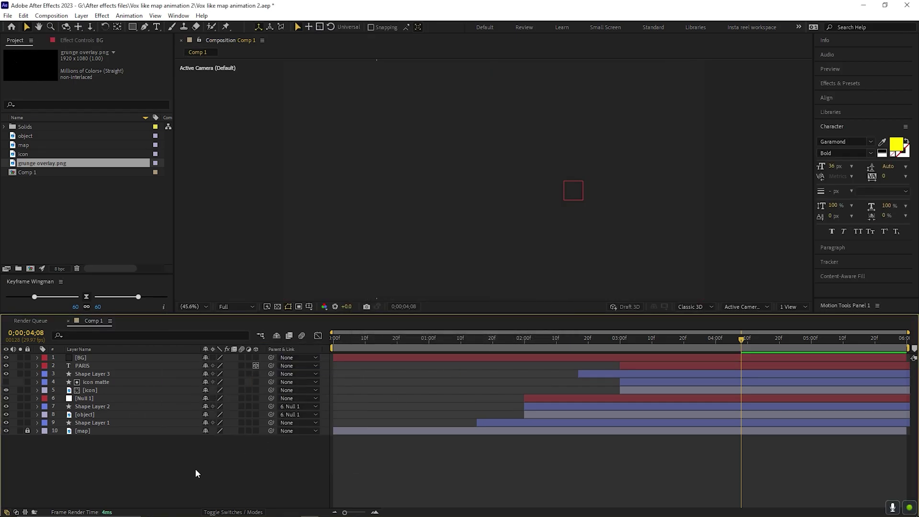
left_click_drag(90, 358, 113, 447)
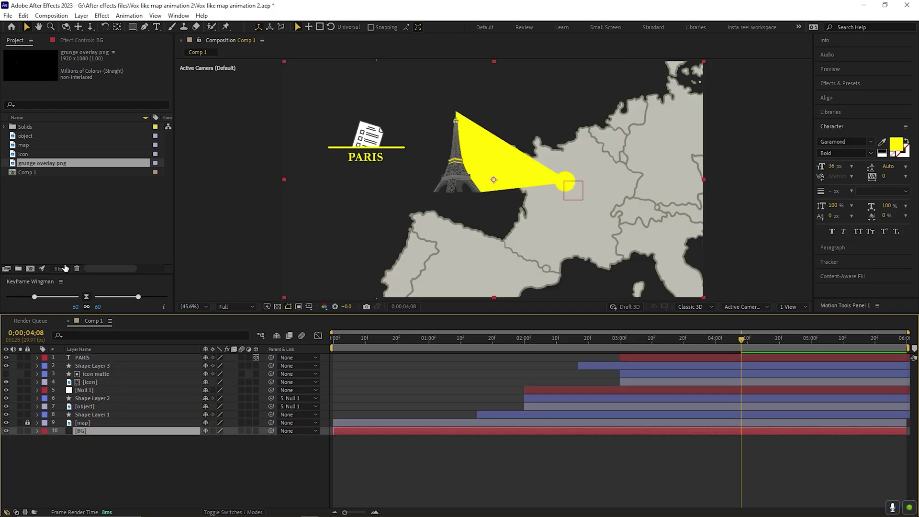
- Add grunge overlay.png above all layers in Comp 1 and set its blending mode to Multiply
left_click_drag(42, 164, 106, 356)
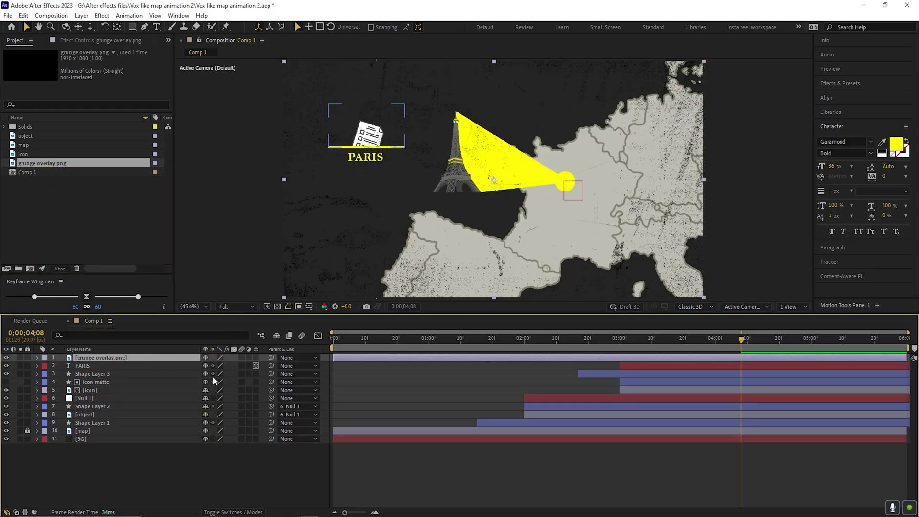
left_click(233, 512)
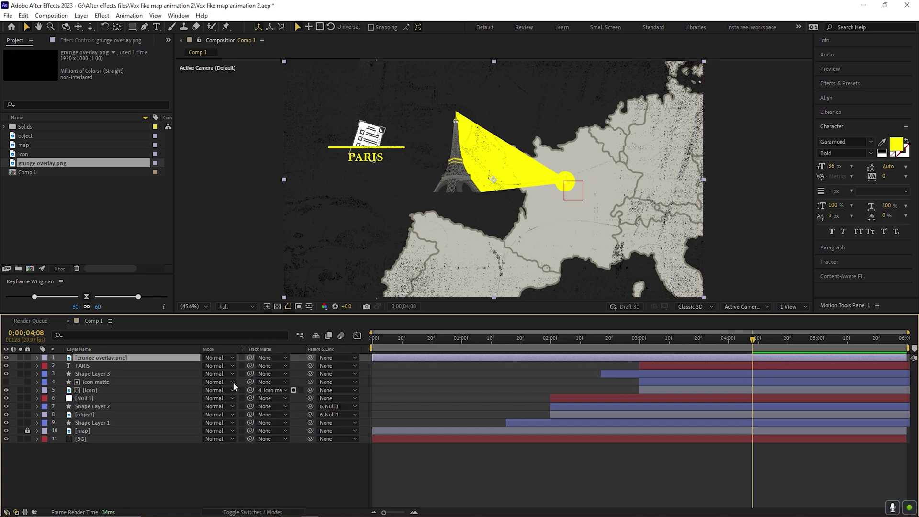
left_click(221, 358)
left_click(244, 143)
- Set the grunge overlay layer's Opacity to 26%
key("t")
left_click_drag(207, 368, 191, 370)
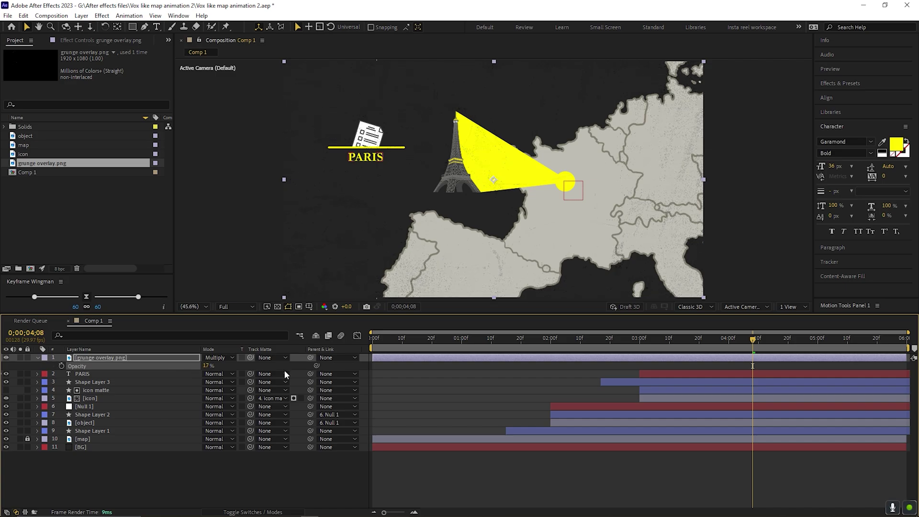
scroll(430, 234, "down", 2)
left_click_drag(210, 368, 211, 366)
key("period")
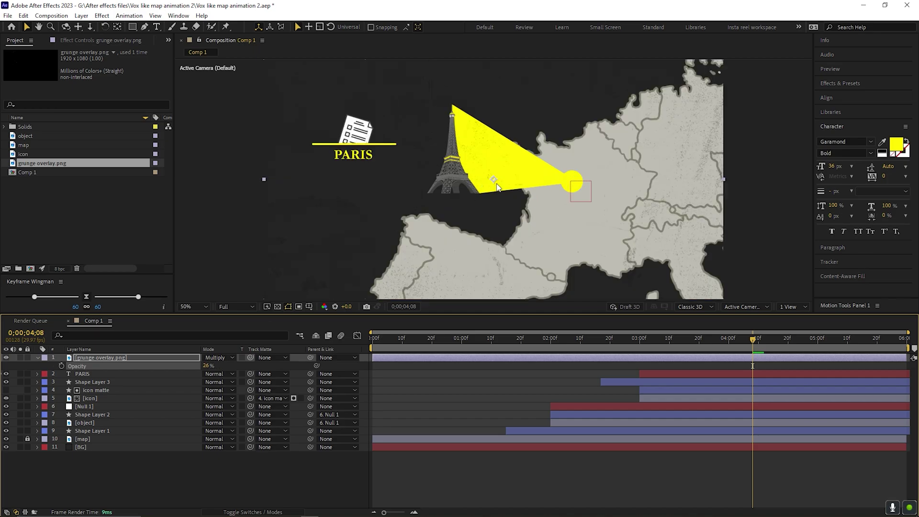